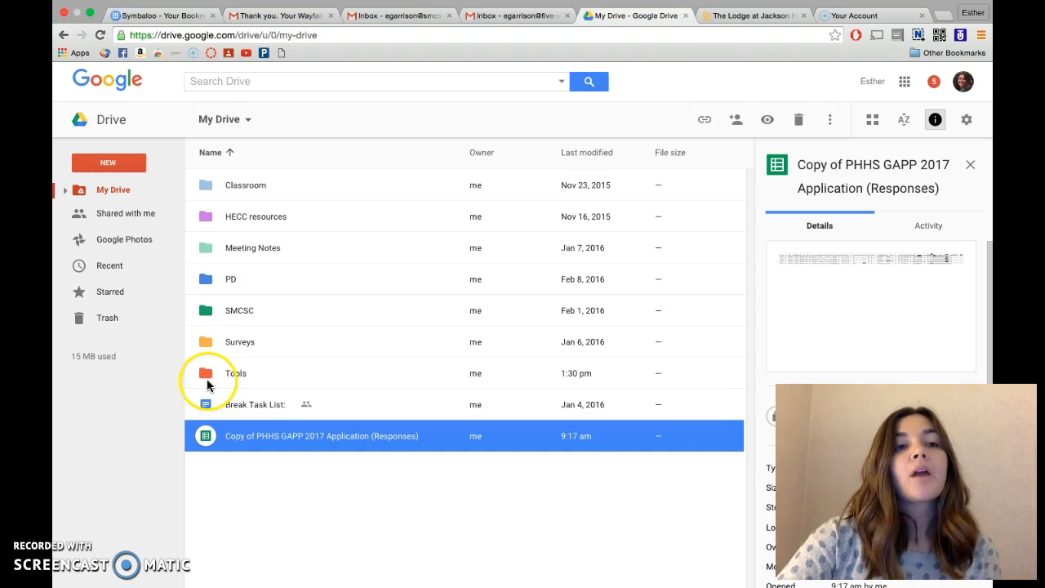
Create a new folder named "Desktop Resources" in My Drive.
left_click(123, 166)
left_click(120, 189)
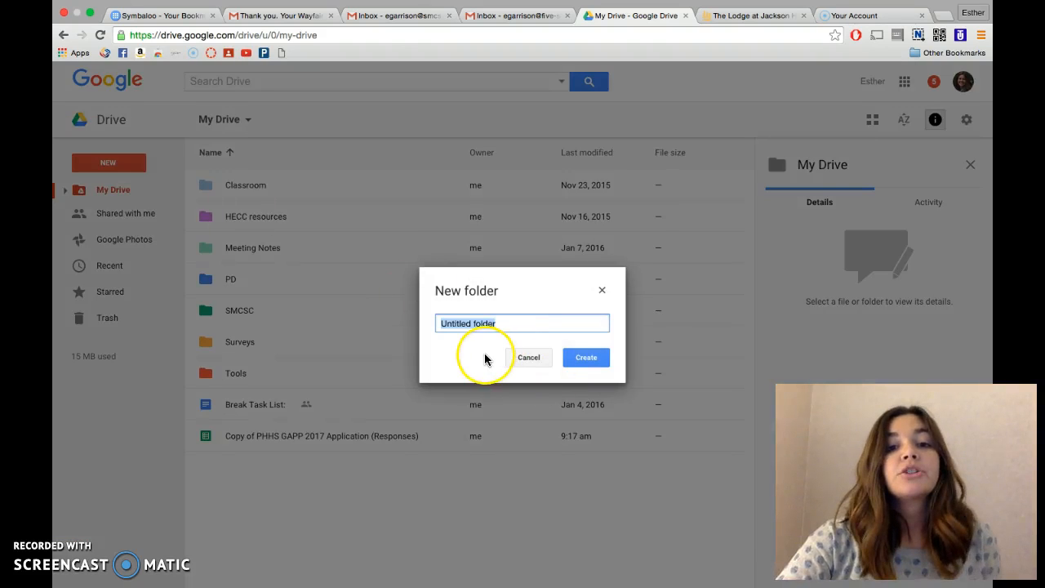
type("Desk")
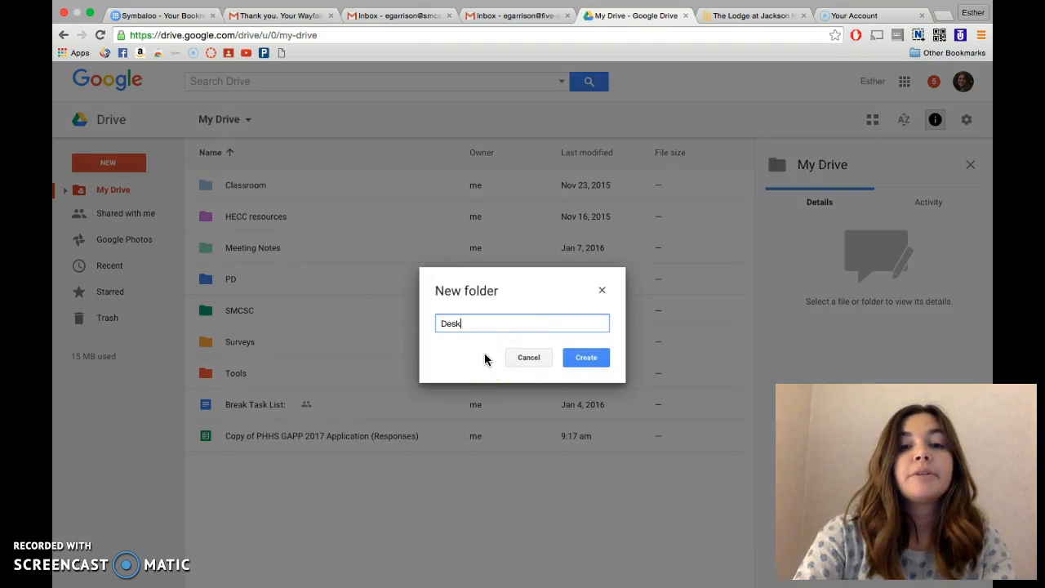
type("top Resources")
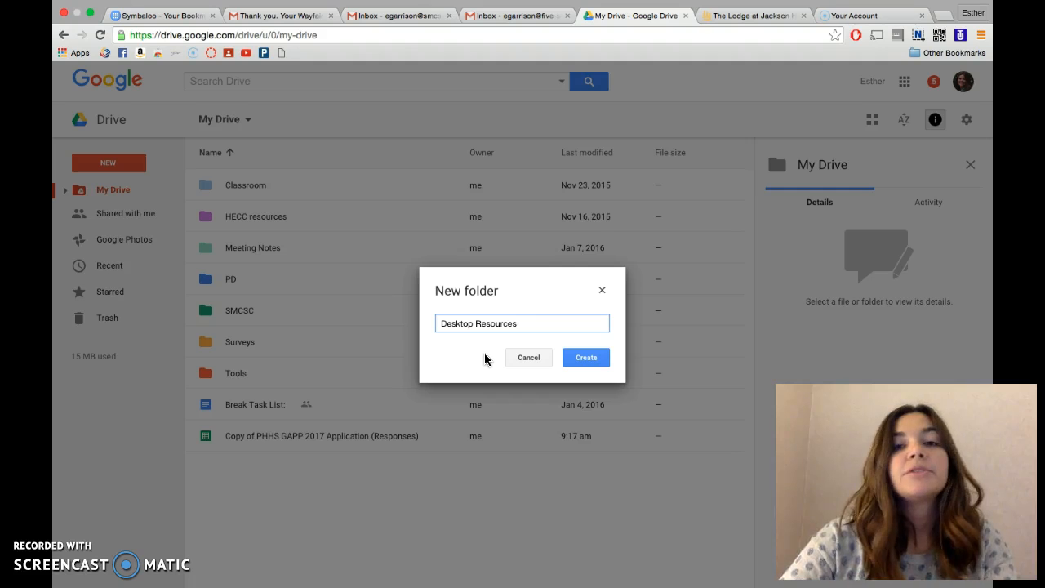
left_click(584, 357)
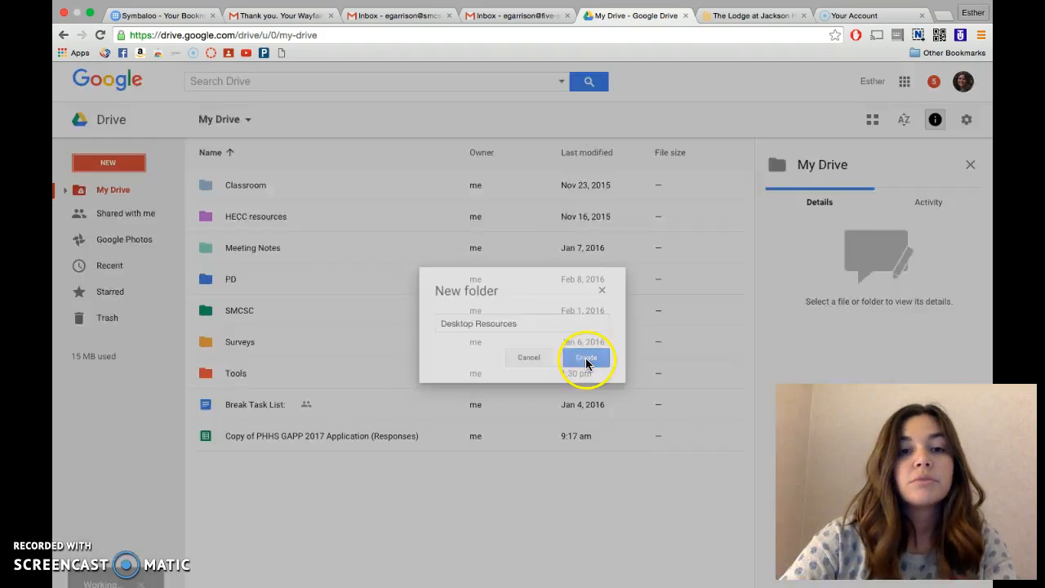
Create a new folder named "English 9" in My Drive.
left_click(120, 164)
left_click(125, 184)
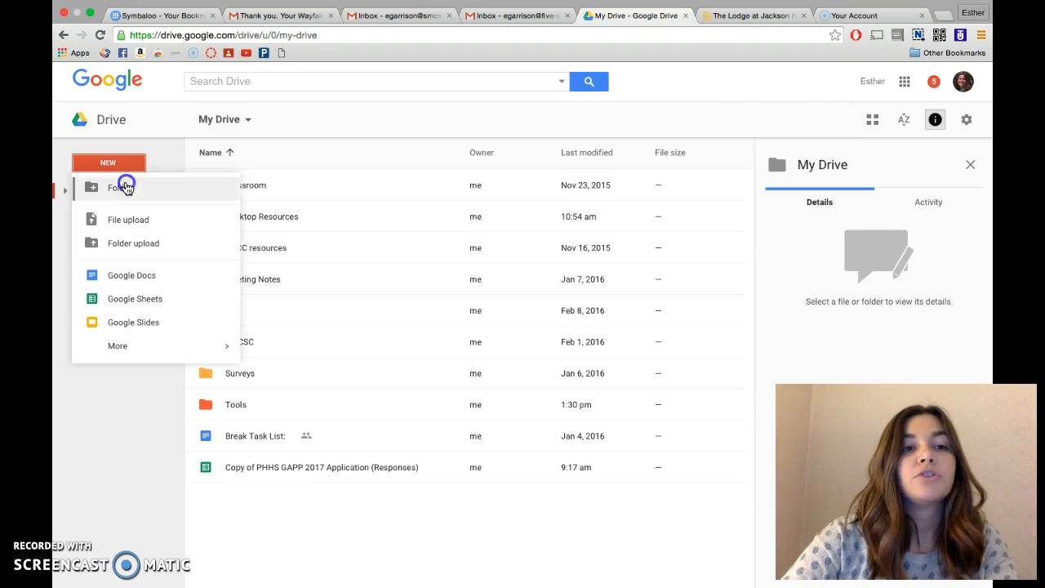
type("English 9")
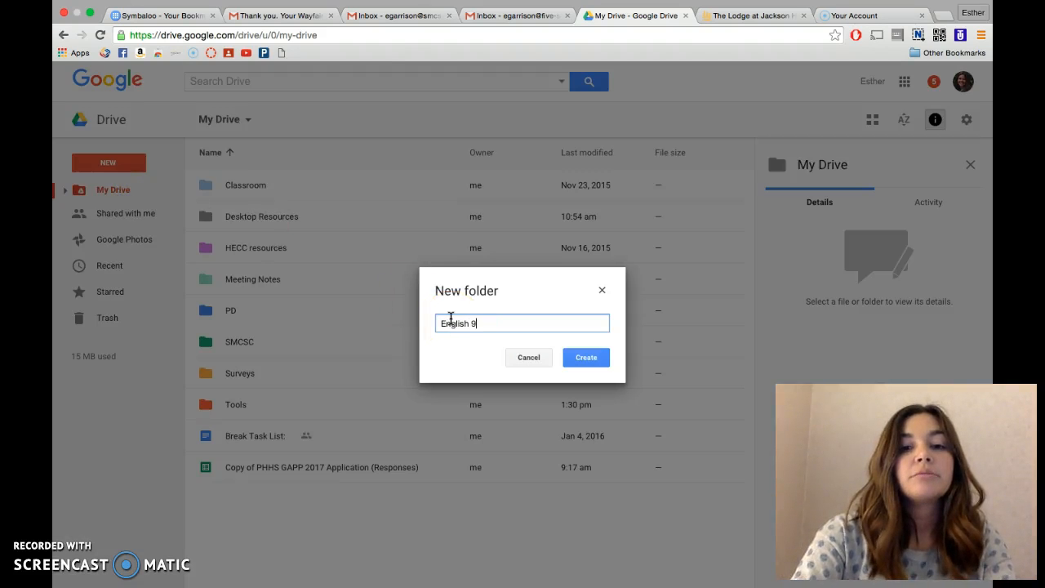
left_click(590, 357)
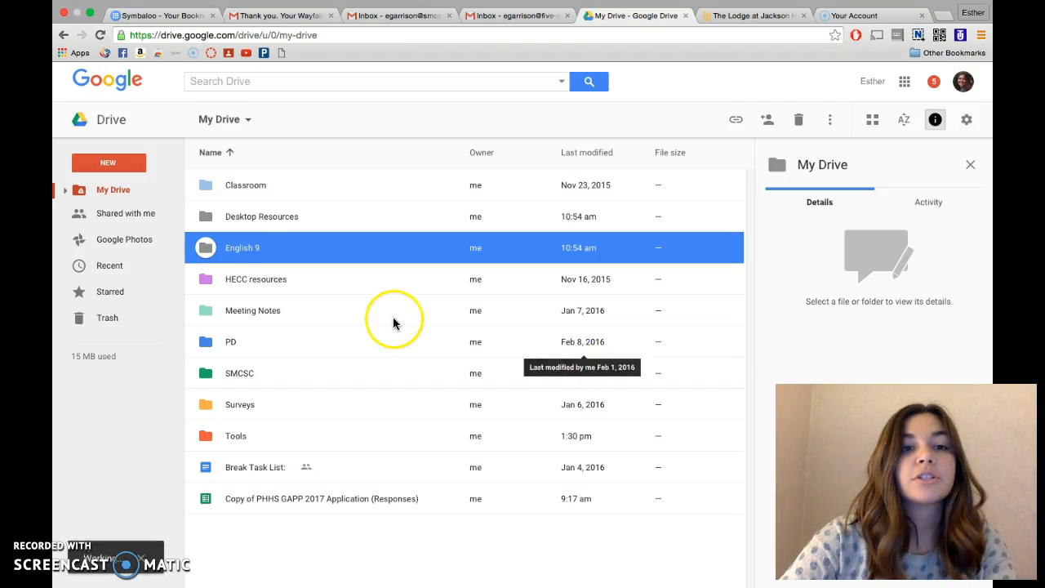
Create a new folder named "Biology I" in My Drive.
left_click(131, 162)
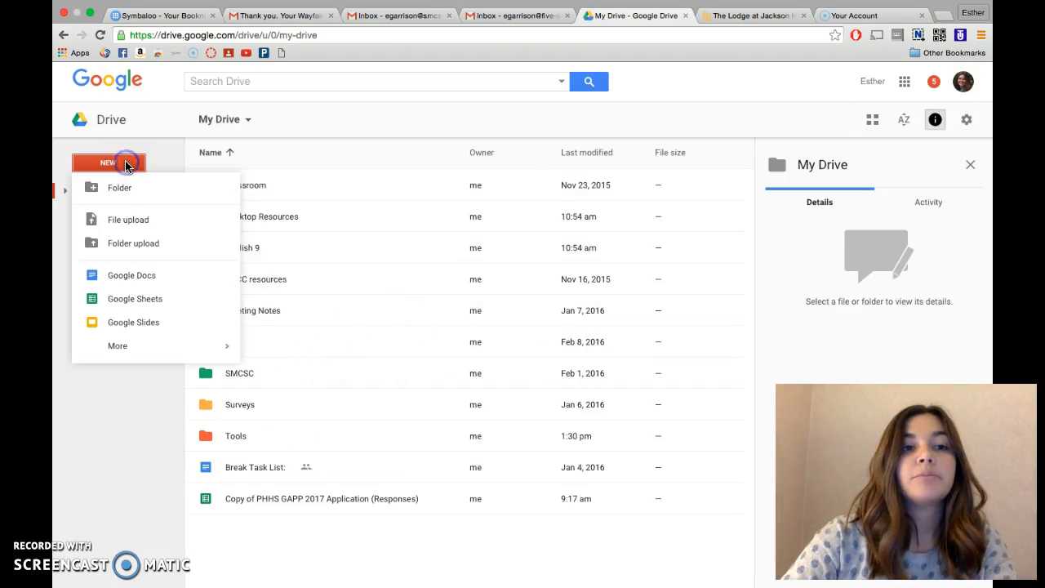
left_click(128, 188)
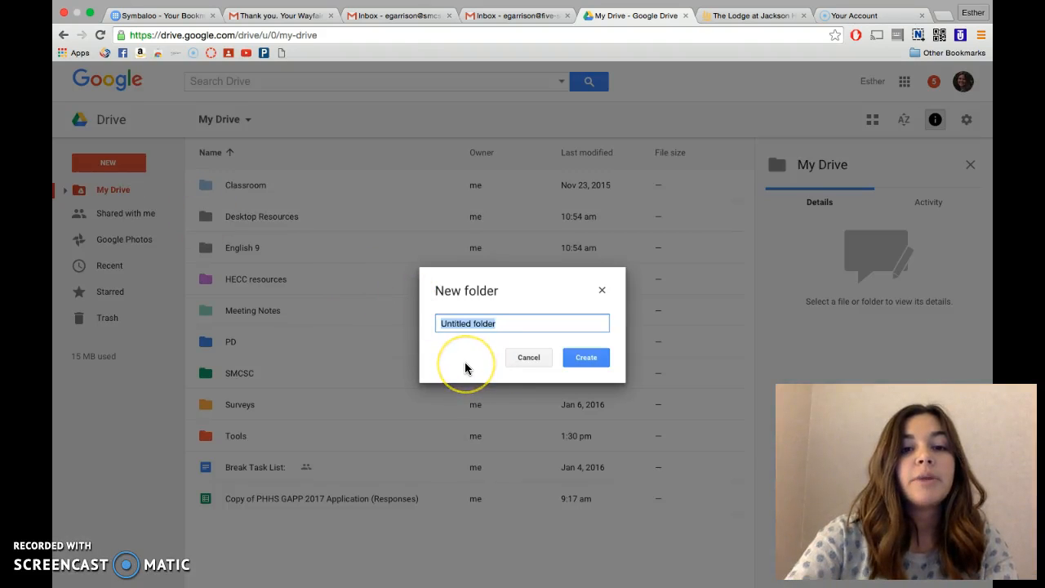
type("Biology I")
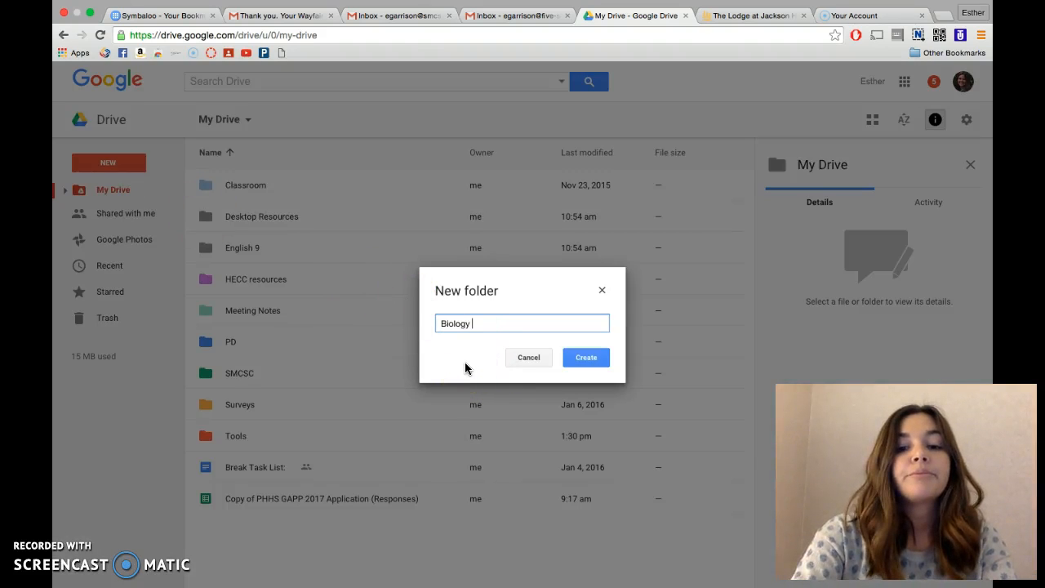
left_click(585, 357)
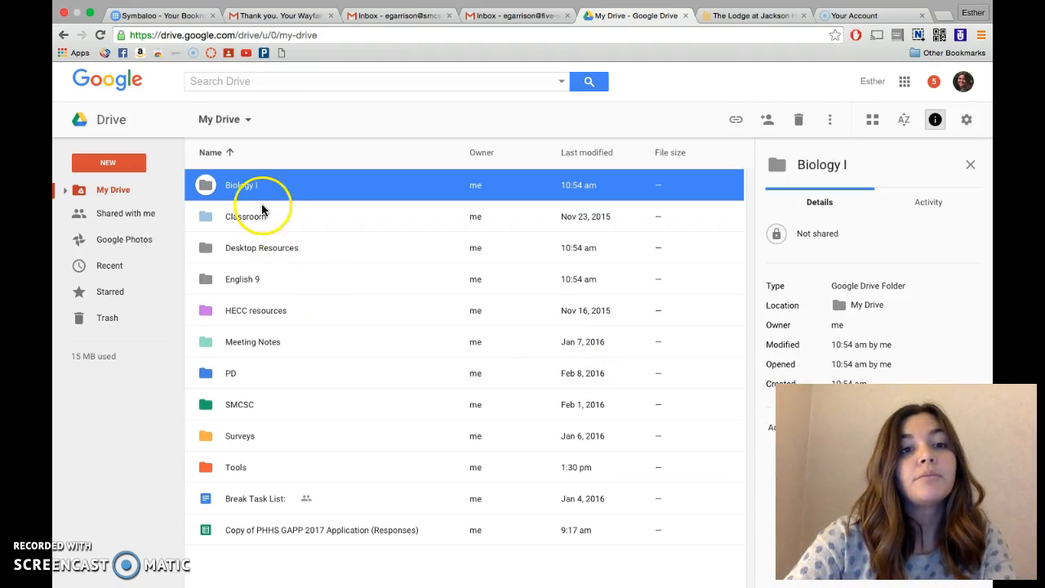
left_click(261, 251)
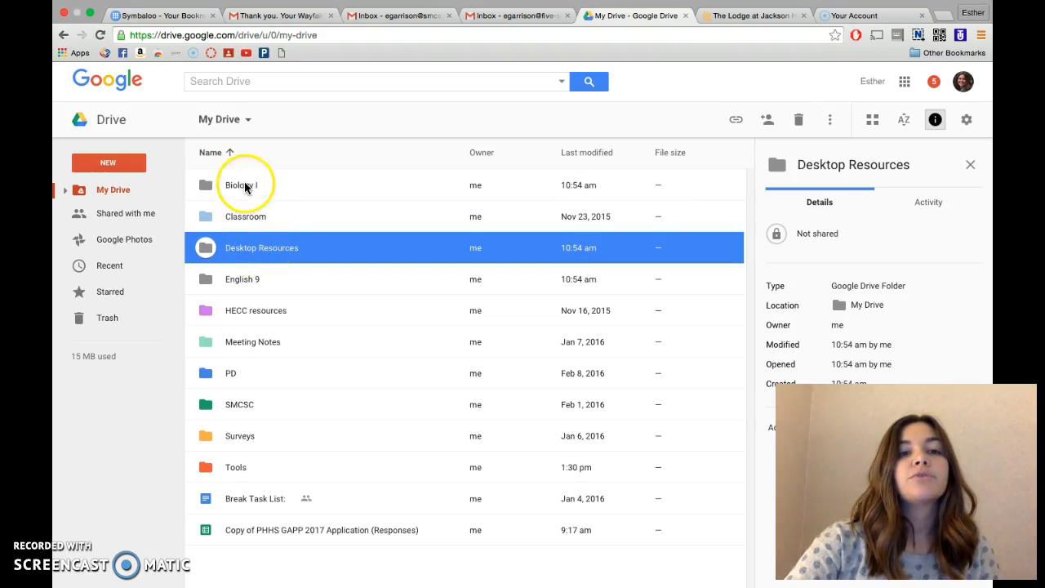
double_click(276, 246)
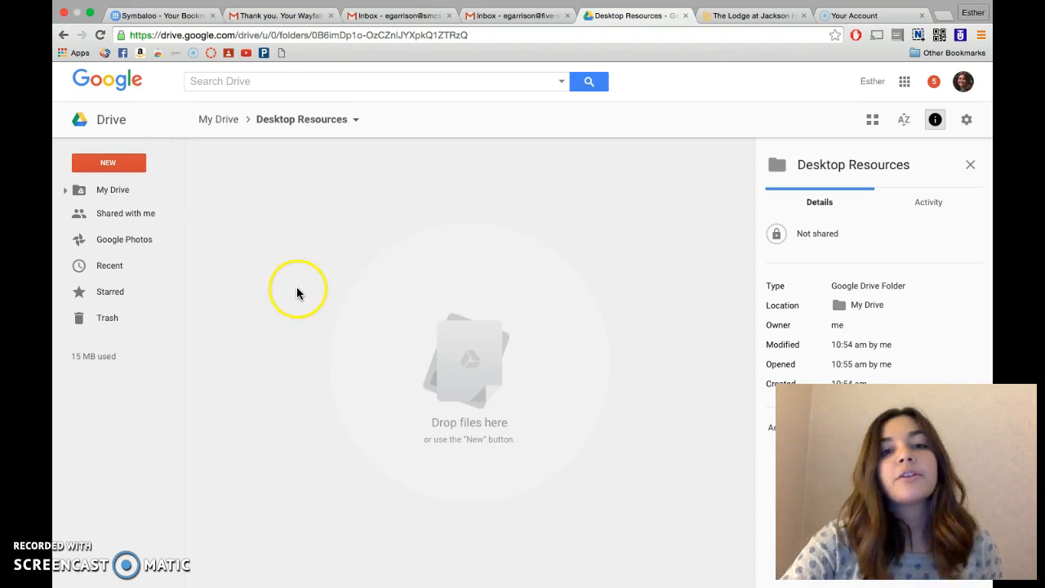
left_click(132, 168)
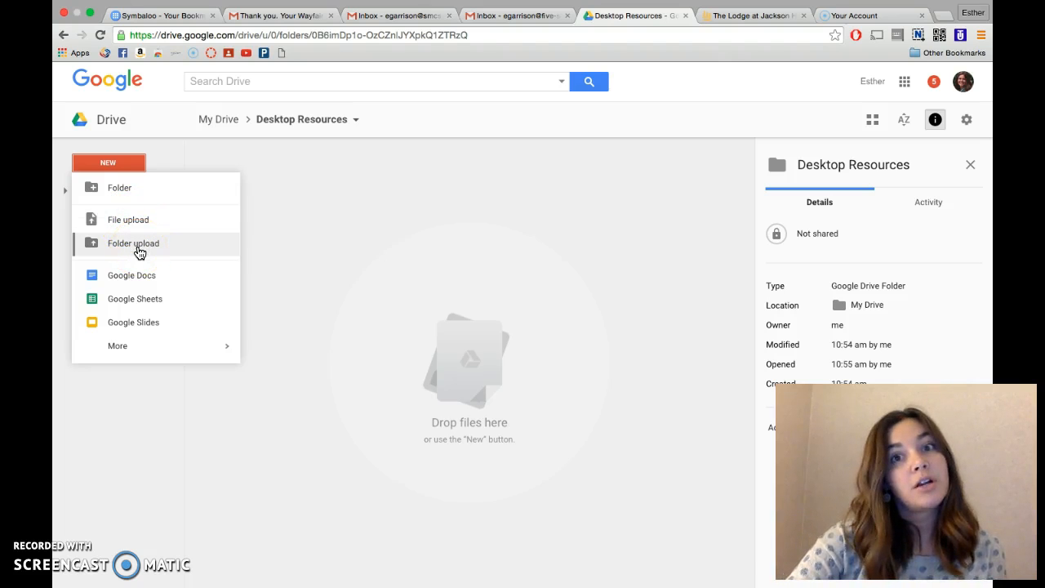
left_click(269, 249)
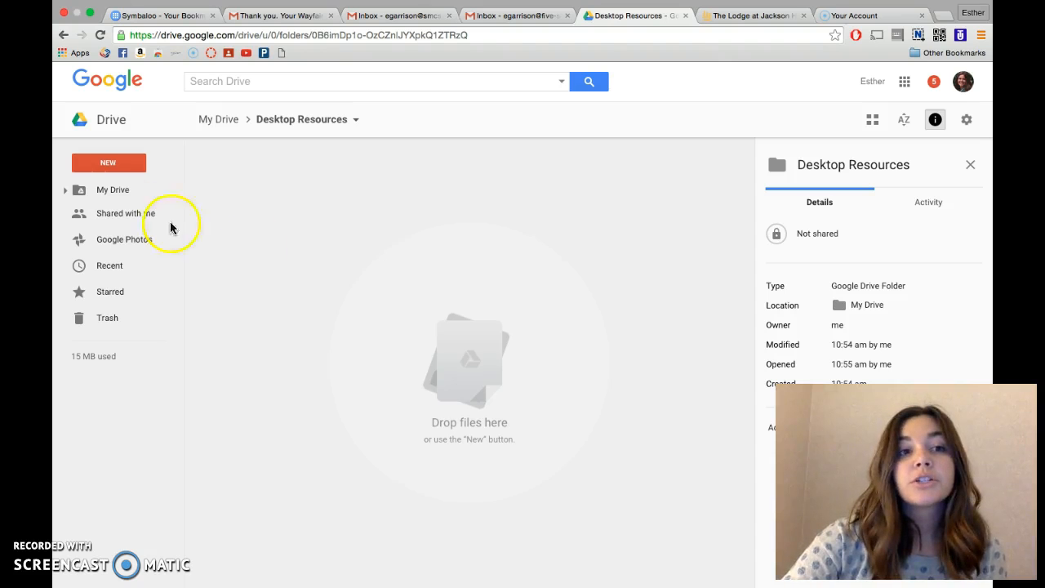
left_click(112, 189)
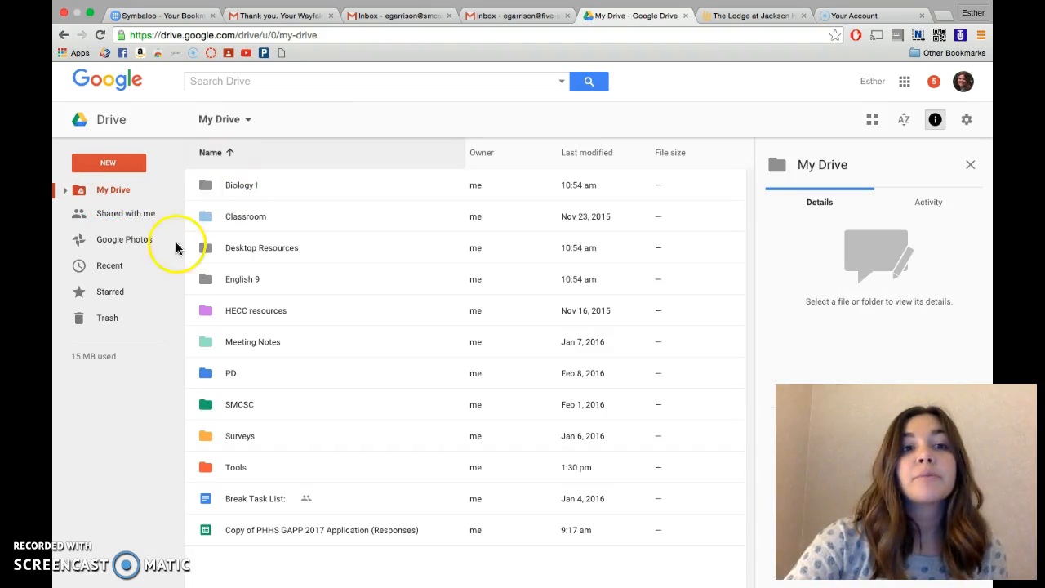
Upload the computer desktop's "Example files" folder into the Desktop Resources folder and check the uploaded folder's contents.
double_click(259, 250)
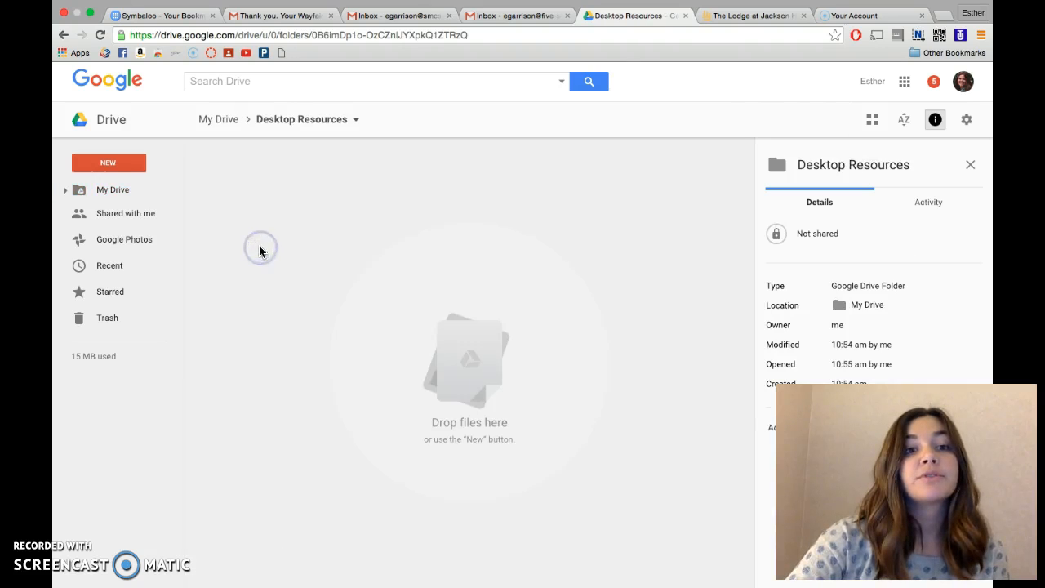
left_click(111, 162)
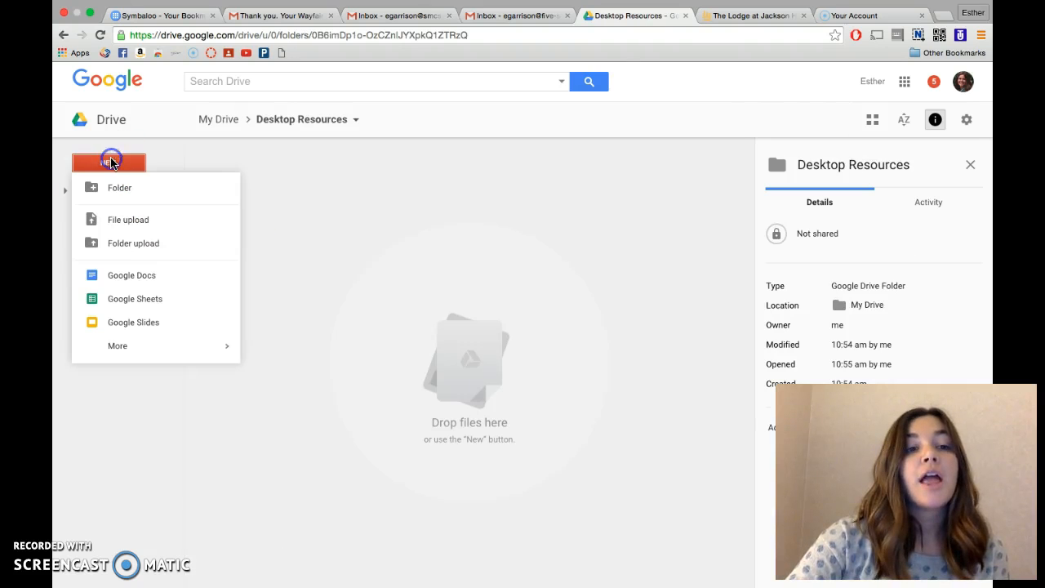
left_click(129, 247)
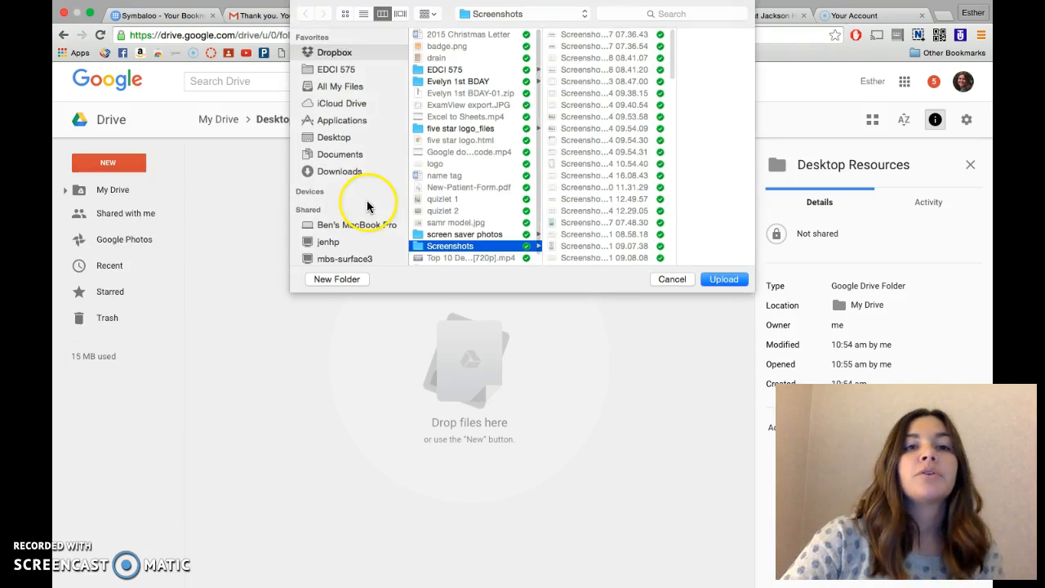
left_click(333, 138)
left_click(450, 47)
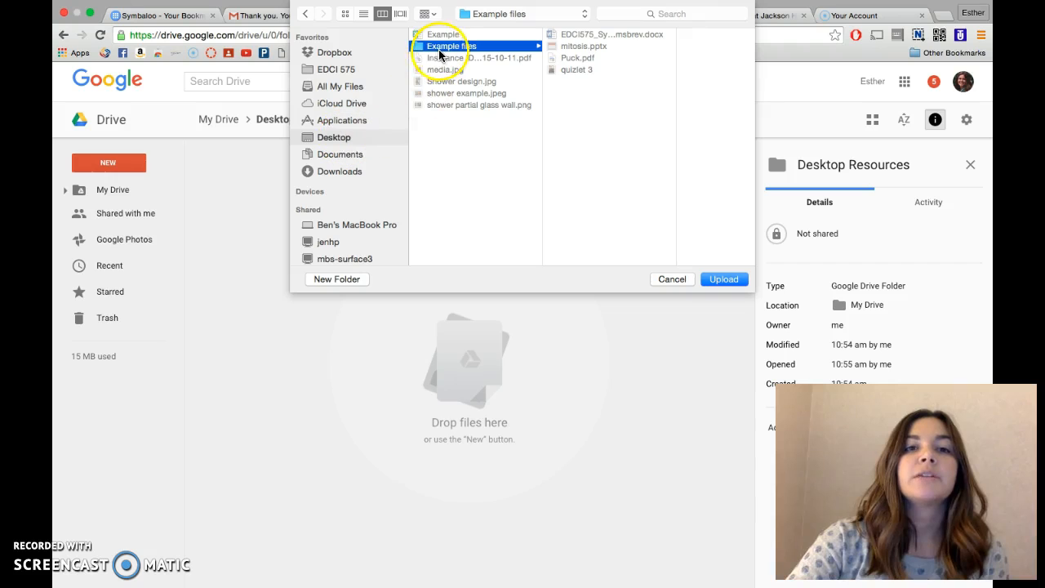
left_click(722, 280)
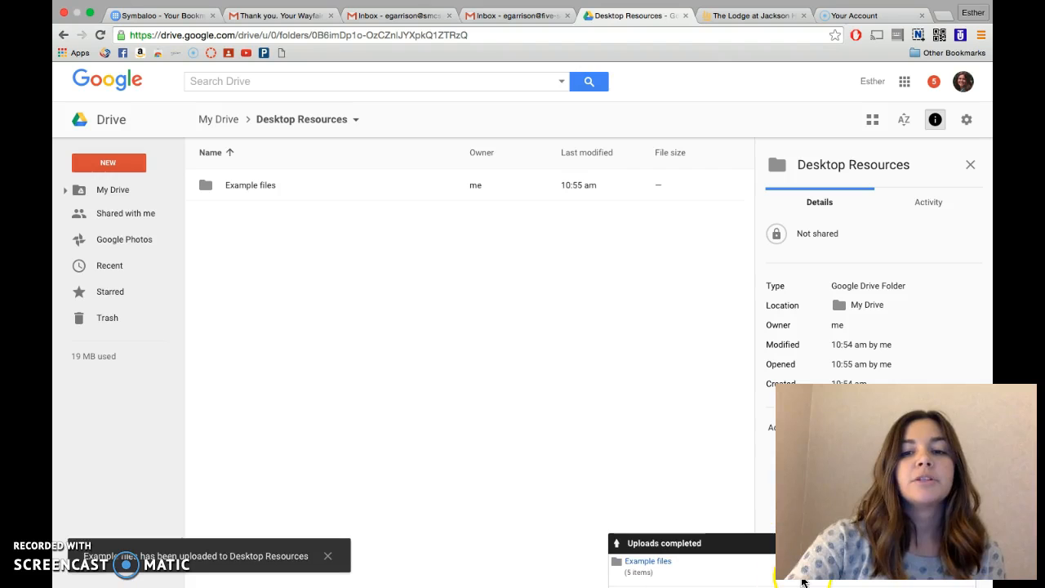
double_click(258, 188)
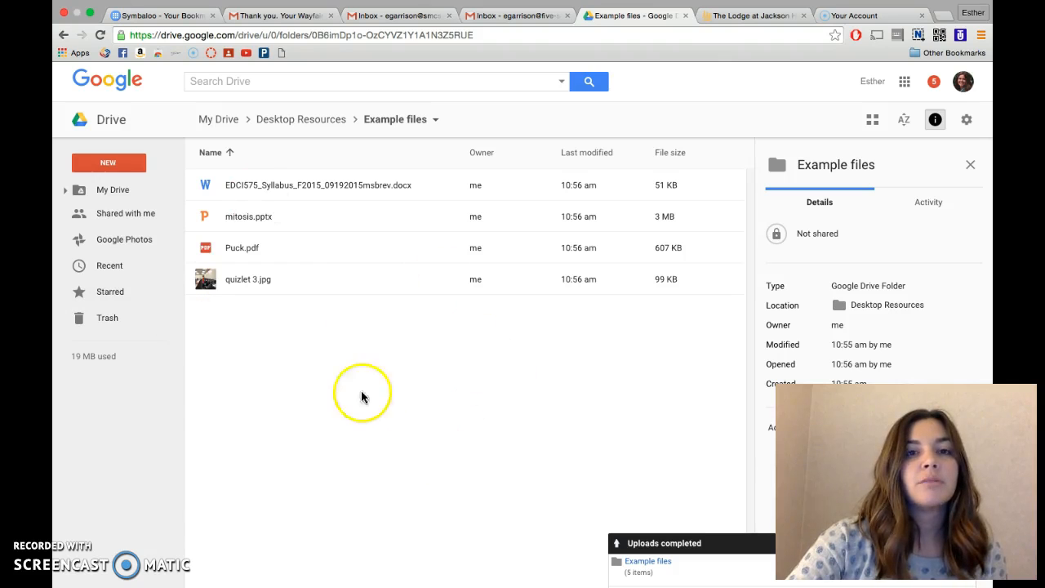
left_click(310, 120)
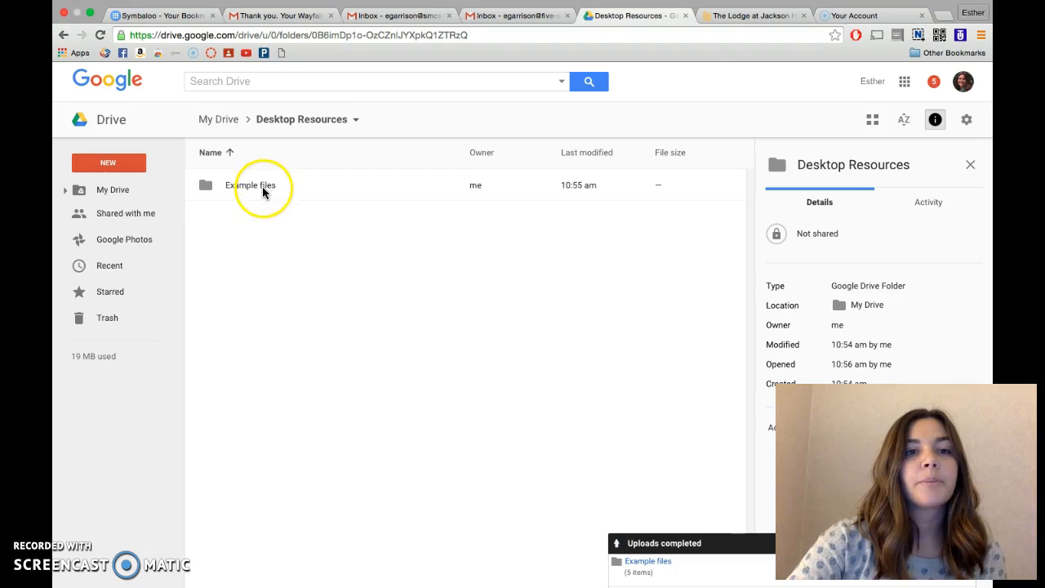
Upload EDCI575_Syllabus_F2015_09192015msbrev.docx and mitosis.pptx from the local "Example files" folder into Desktop Resources, and return to My Drive.
left_click(127, 163)
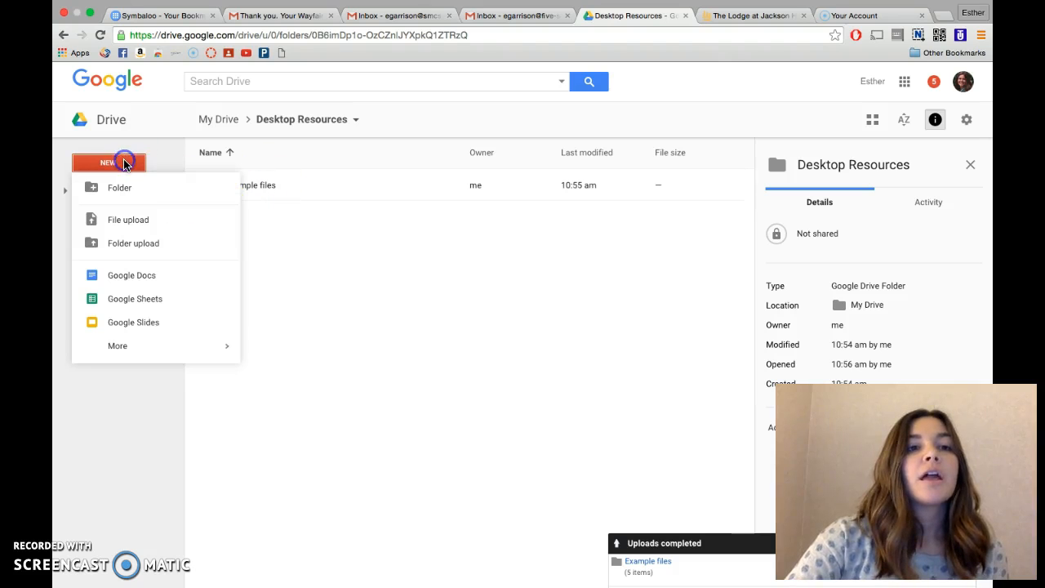
left_click(128, 221)
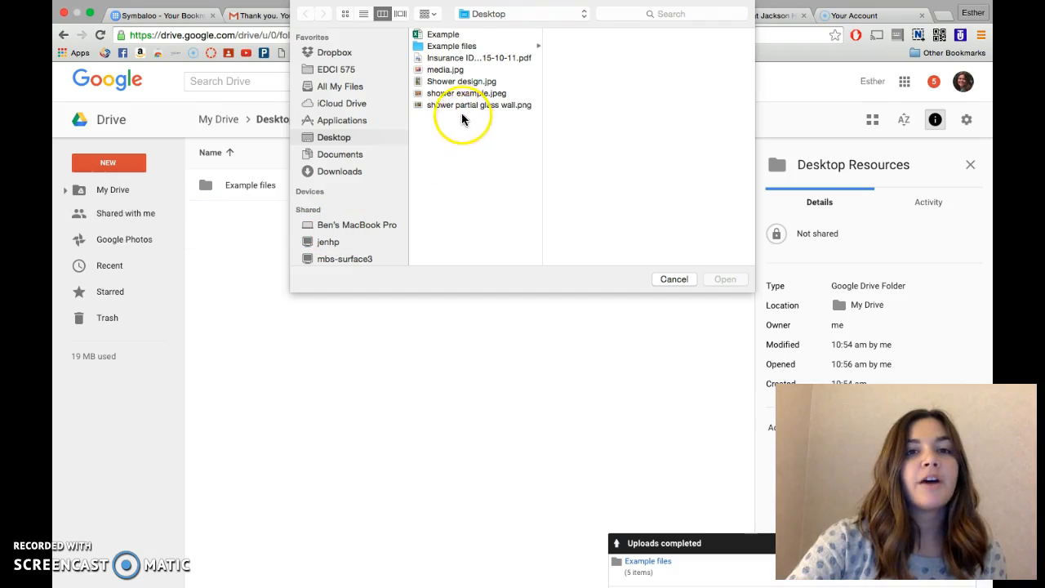
left_click(460, 49)
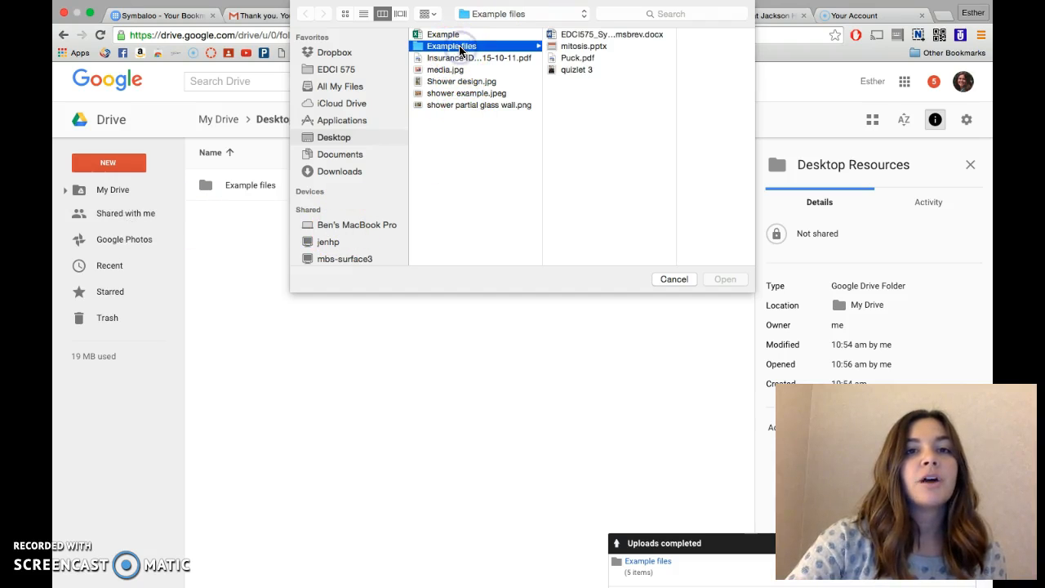
left_click(582, 58)
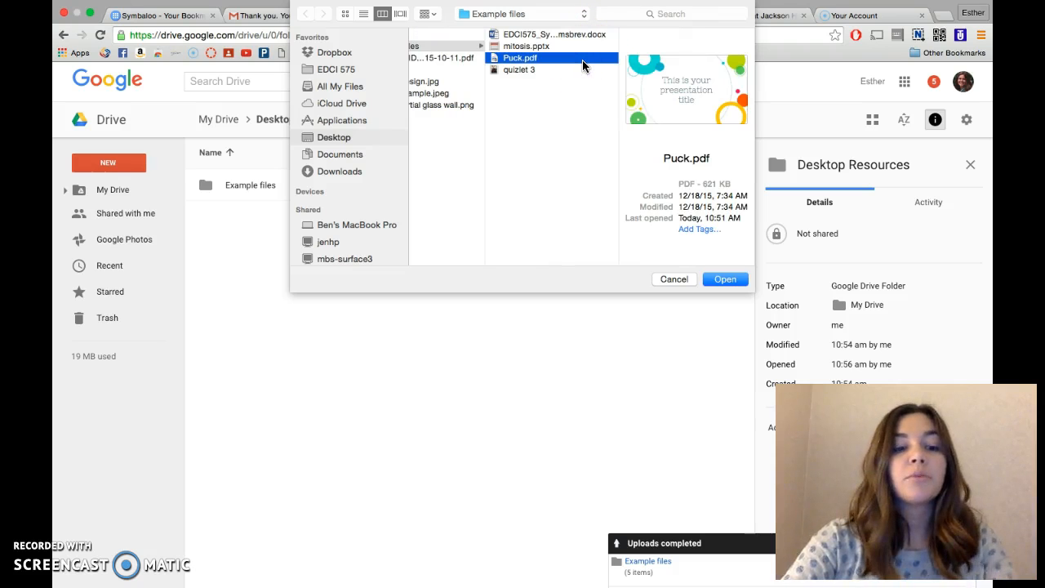
left_click(543, 35)
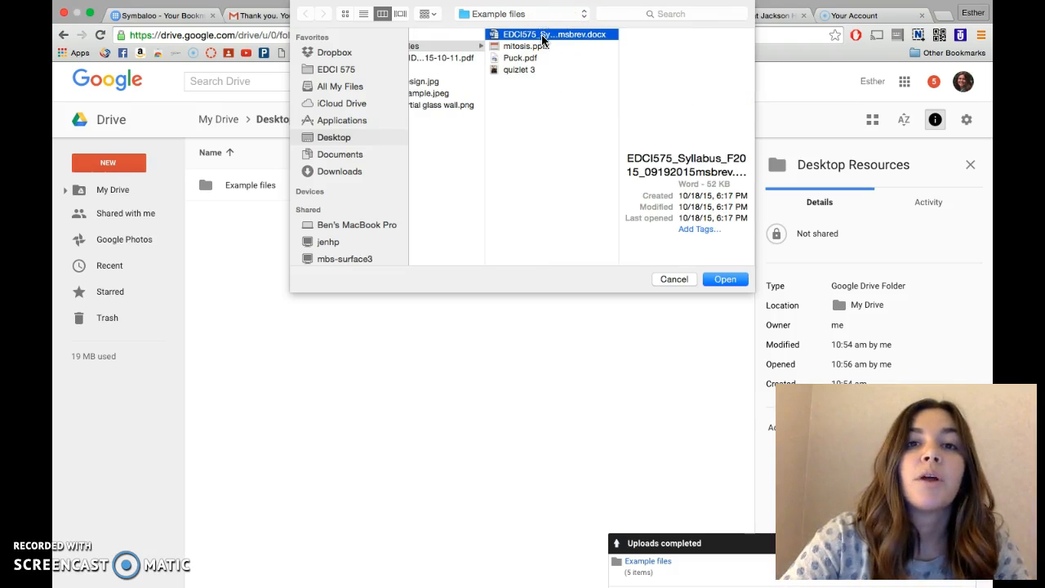
left_click(535, 34)
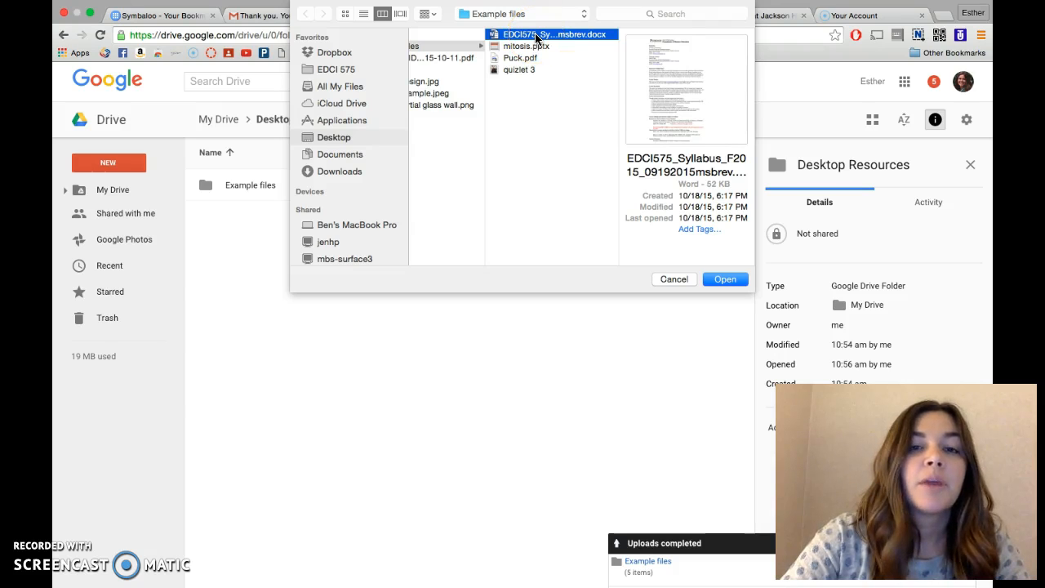
left_click(532, 47, "shift")
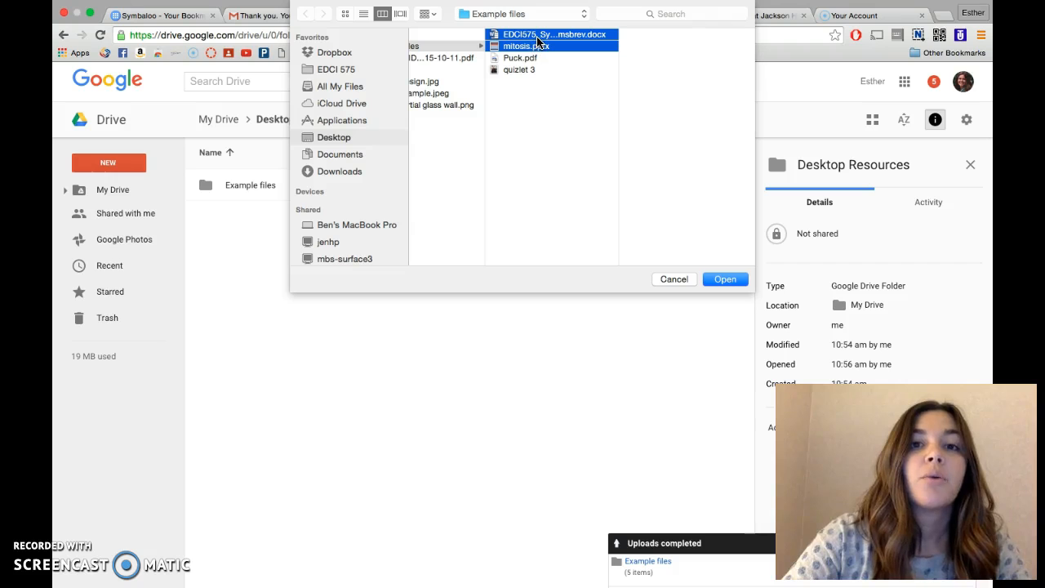
left_click(538, 79)
left_click(581, 37)
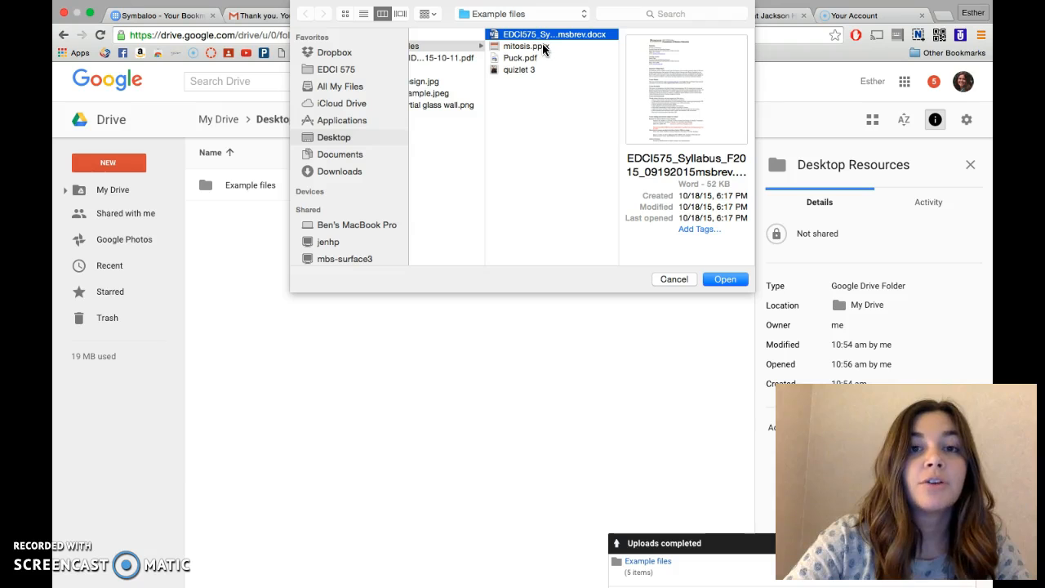
left_click(544, 47, "shift")
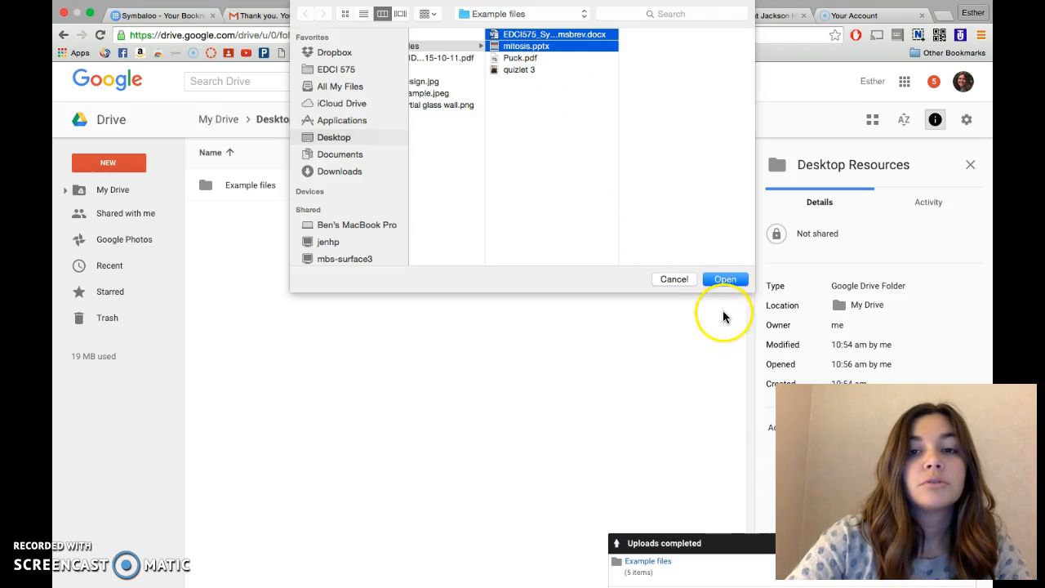
left_click(728, 280)
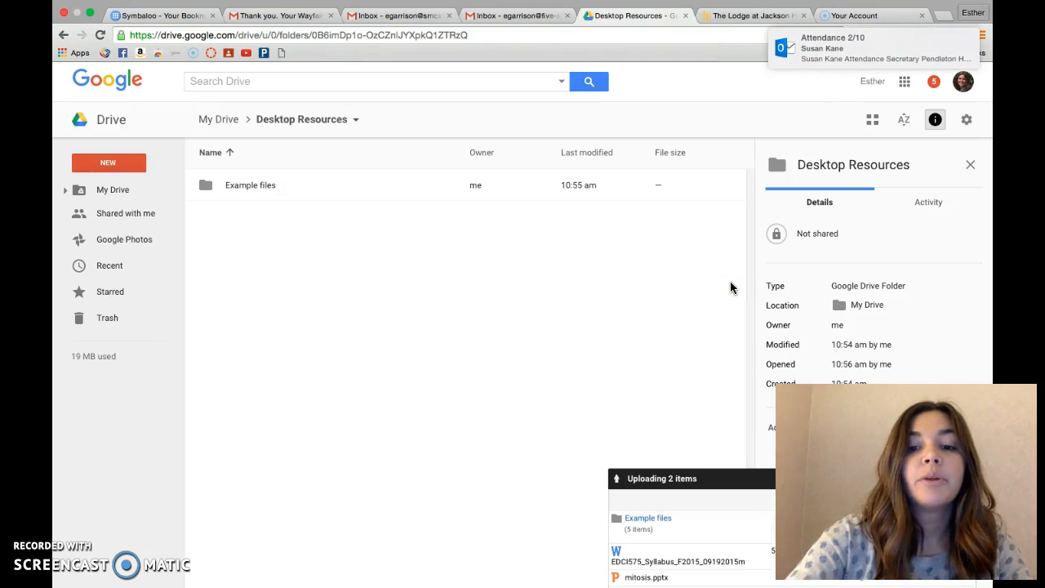
key("XF86AudioMute")
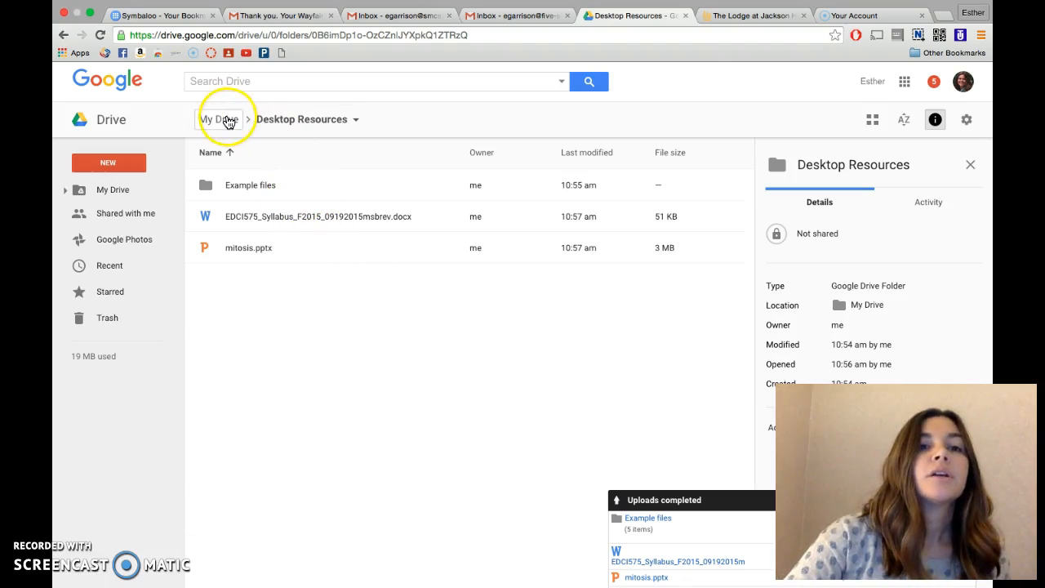
left_click(222, 120)
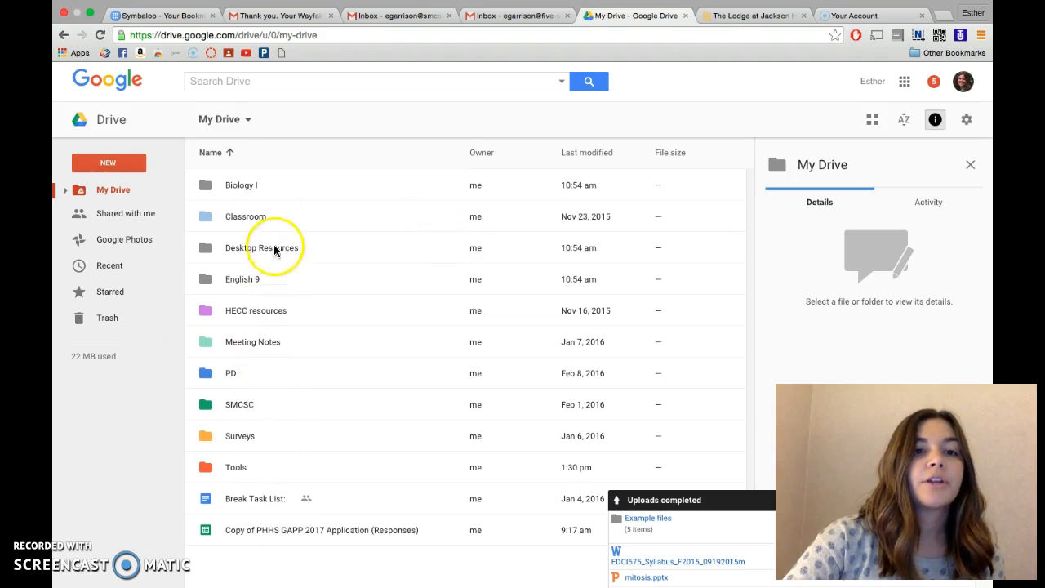
Open the Desktop Resources folder from My Drive.
left_click(128, 169)
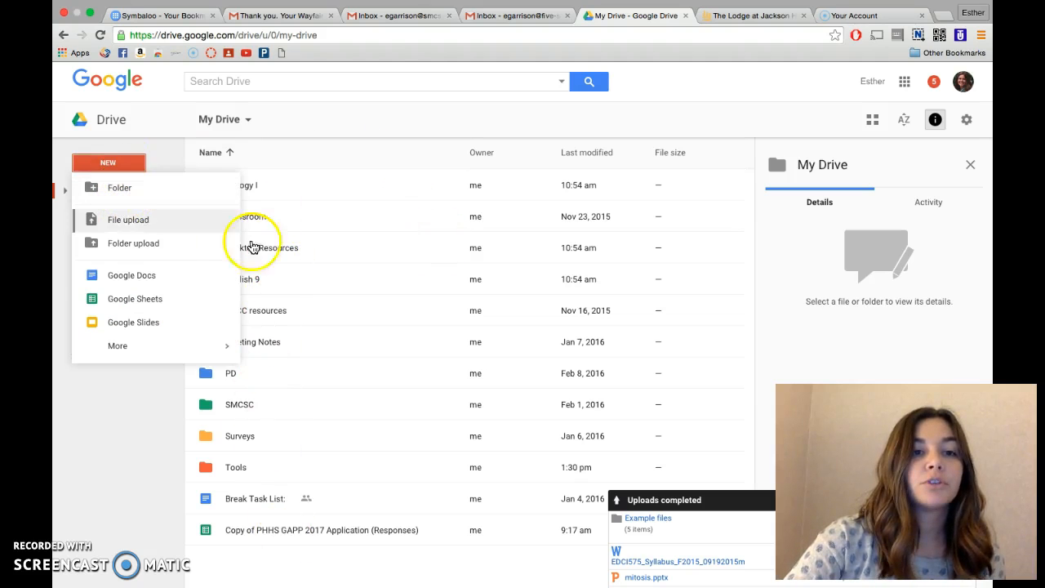
left_click(310, 258)
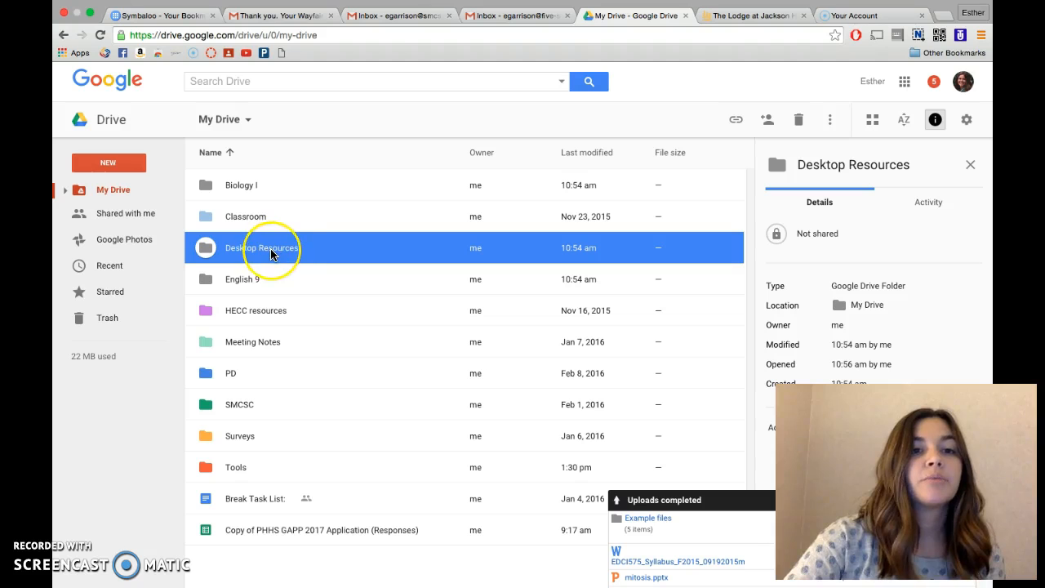
double_click(270, 253)
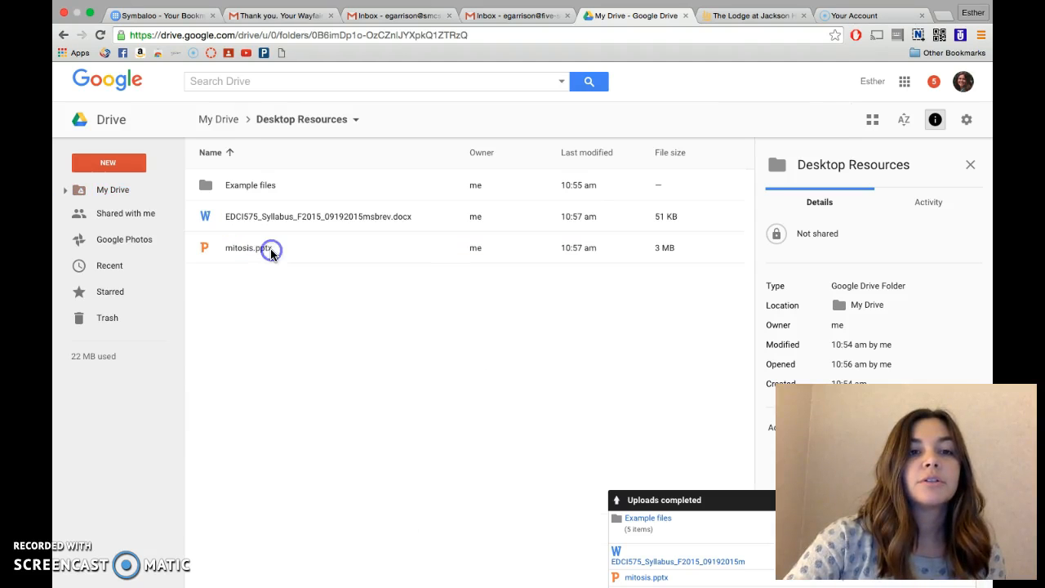
left_click(120, 160)
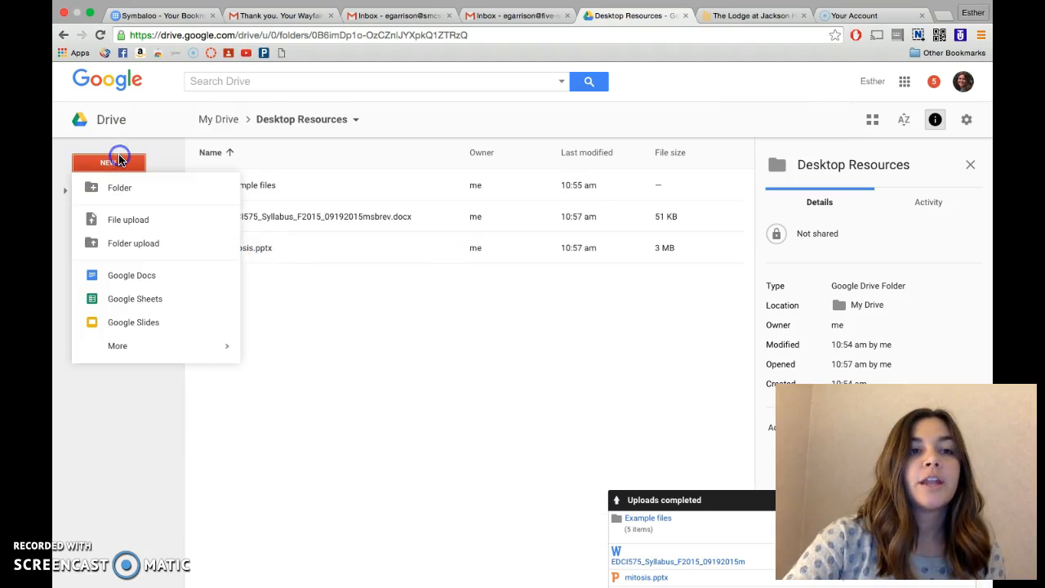
left_click(127, 222)
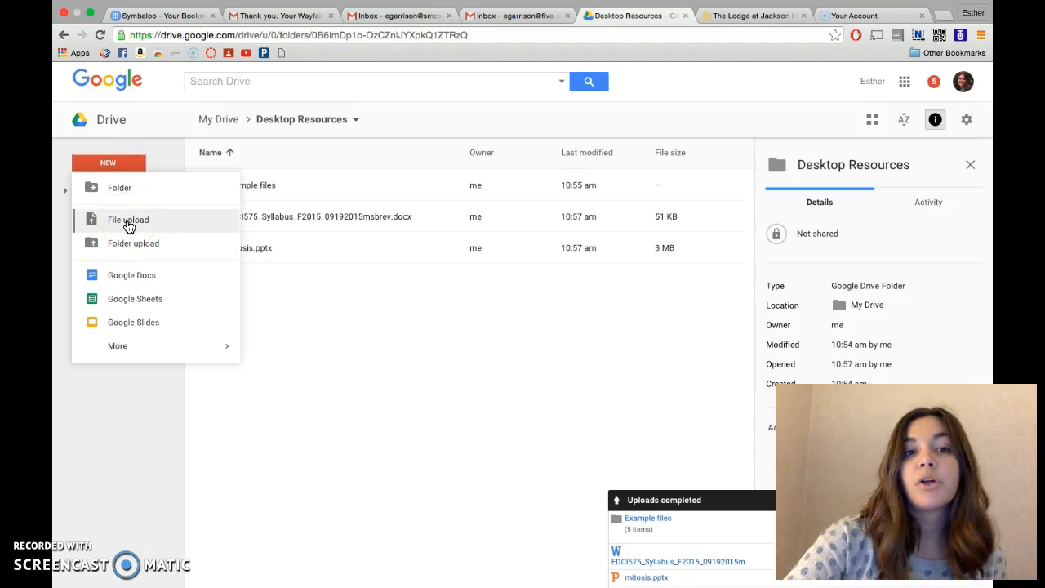
left_click(174, 217)
left_click(314, 288)
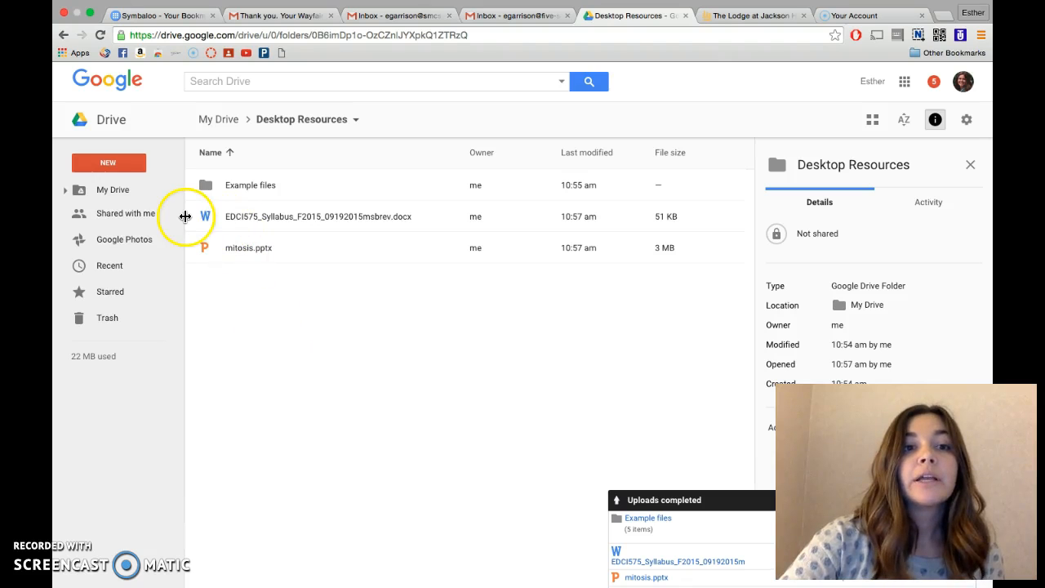
Preview EDCI575_Syllabus_F2015_09192015msbrev.docx and open it with Google Docs to create an editable copy.
left_click(293, 216)
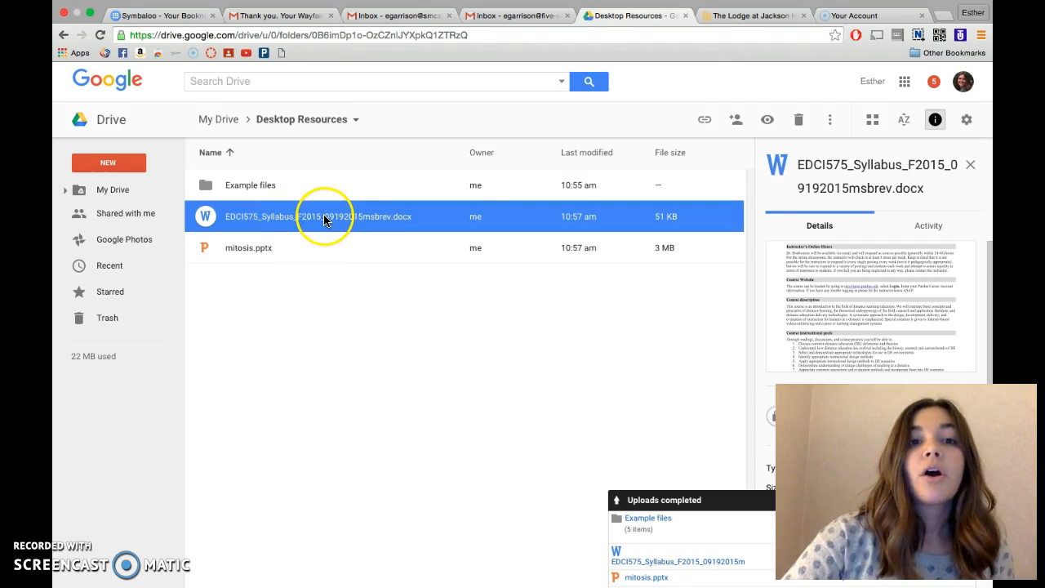
double_click(324, 217)
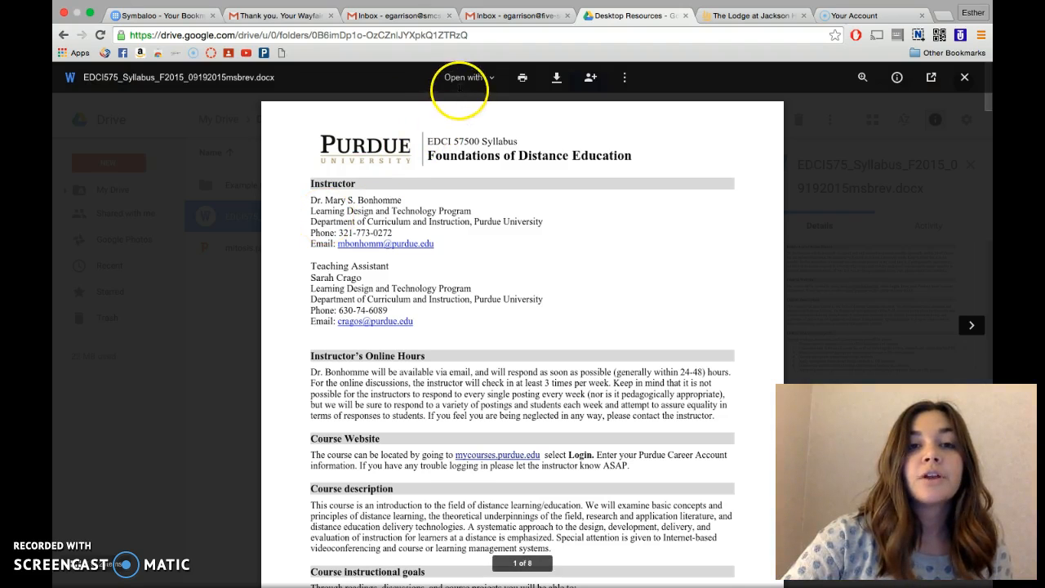
left_click(489, 78)
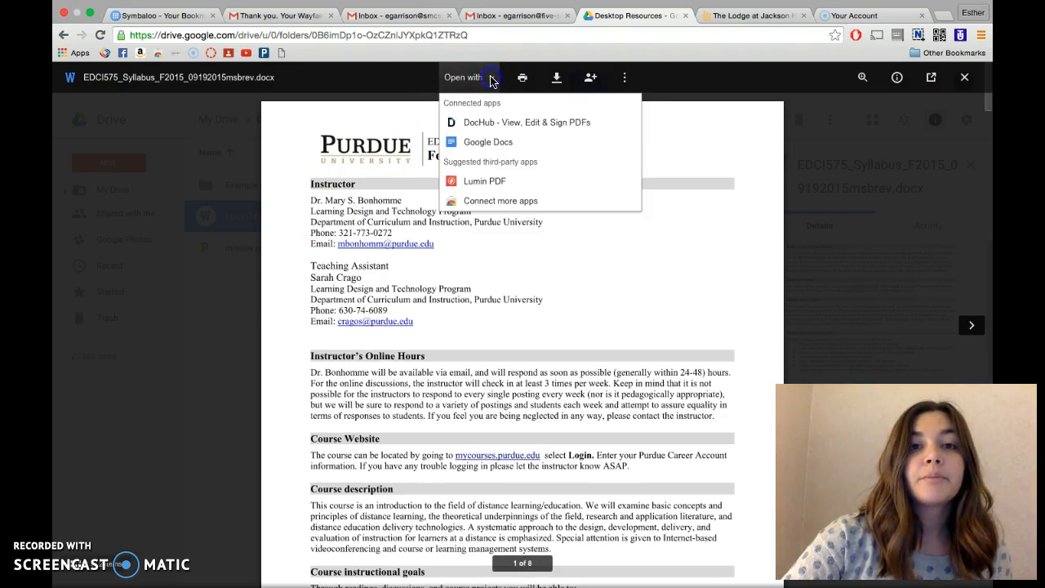
left_click(493, 144)
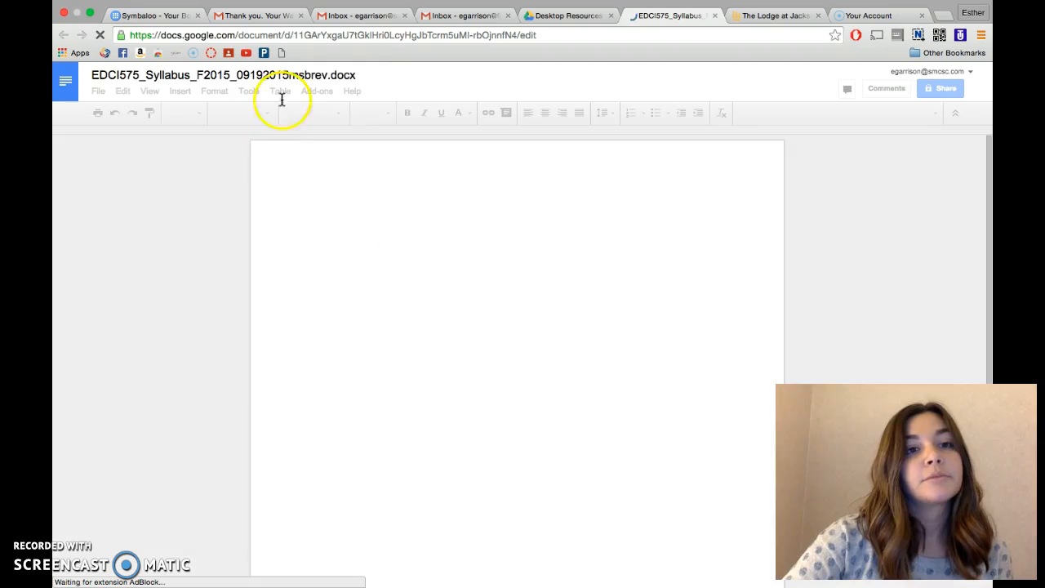
Rename the converted Google Docs syllabus to EDCI575_Syllabus, and close both the document and the original file's preview.
left_click(350, 74)
left_click(356, 74)
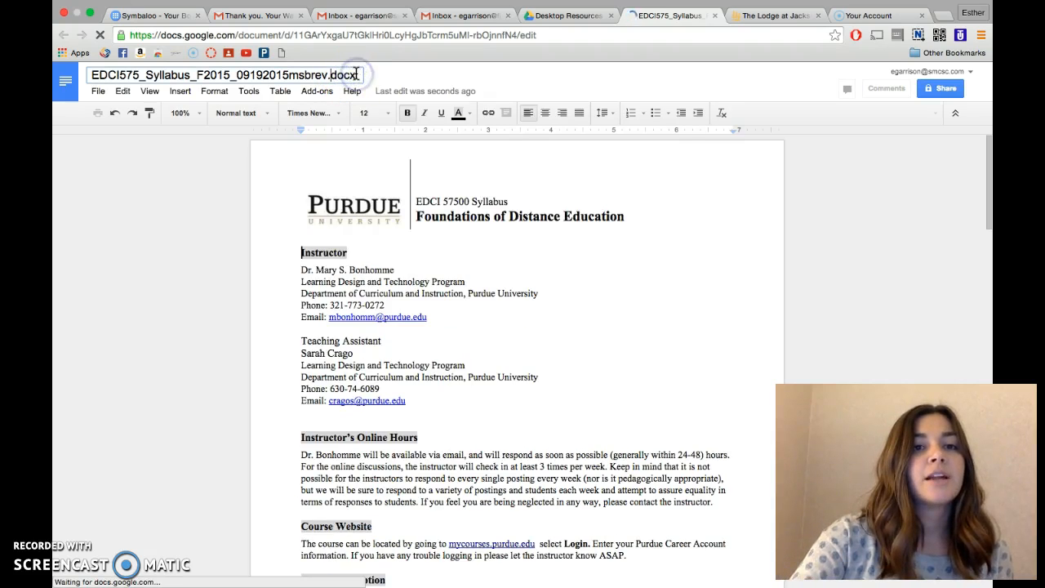
key("BackSpace")
key("BackSpace")
key("BackSpace")
key("BackSpace")
key("BackSpace")
key("BackSpace")
key("BackSpace")
key("BackSpace")
key("BackSpace")
key("BackSpace")
key("BackSpace")
key("BackSpace")
key("BackSpace")
key("BackSpace")
key("BackSpace")
key("BackSpace")
key("BackSpace")
key("BackSpace")
key("BackSpace")
key("BackSpace")
key("BackSpace")
key("BackSpace")
key("BackSpace")
key("BackSpace")
key("BackSpace")
left_click(285, 77)
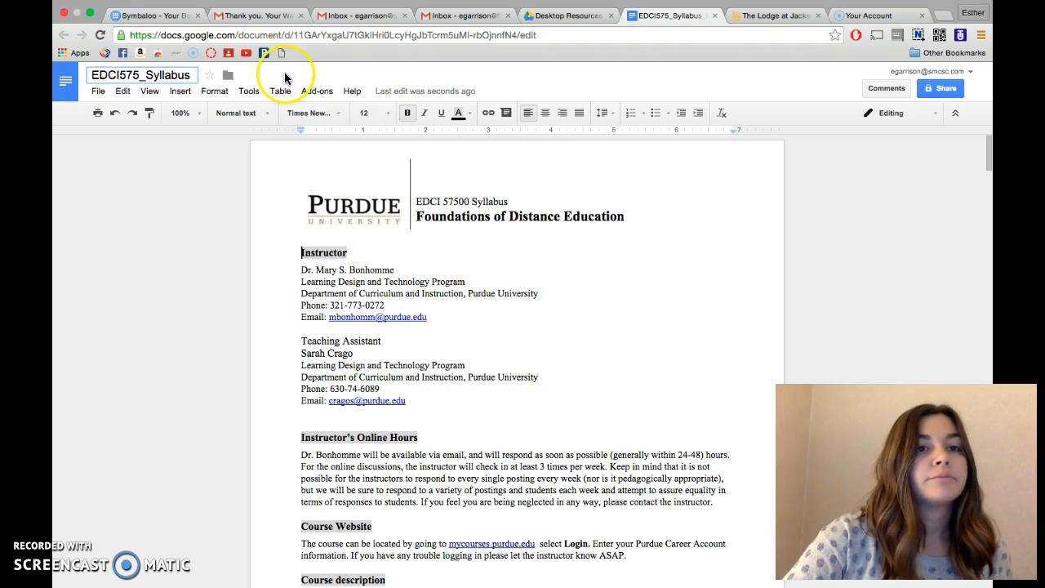
left_click(715, 16)
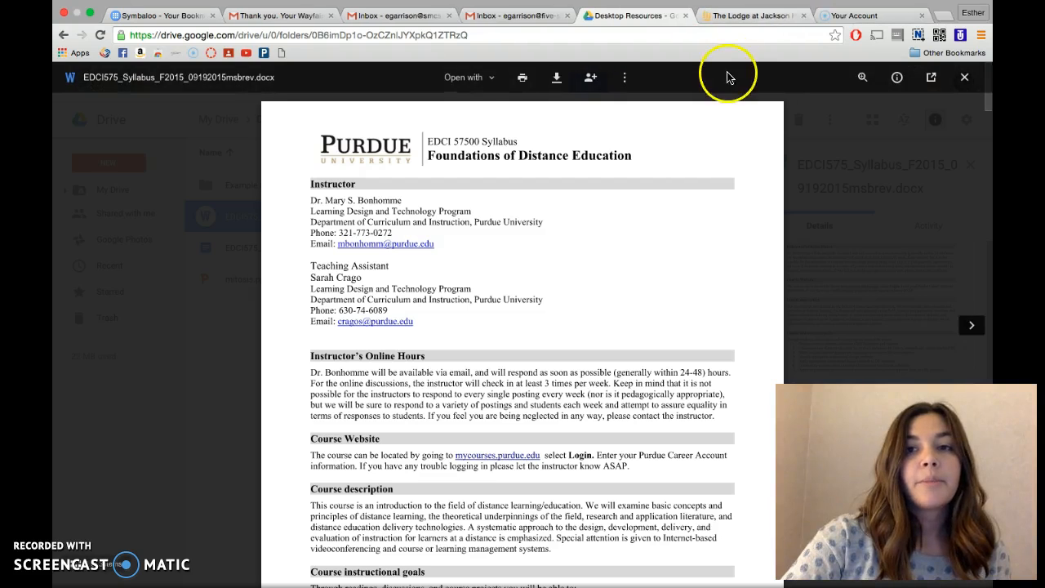
left_click(964, 78)
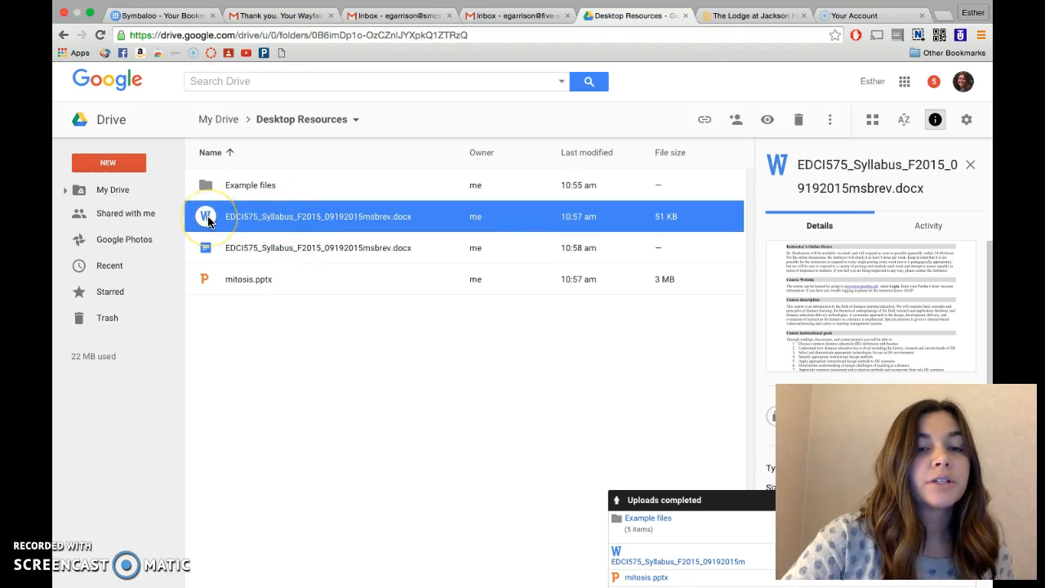
Compare the Word and Google Docs versions of the syllabus in Desktop Resources and remove the Word version.
left_click(206, 245)
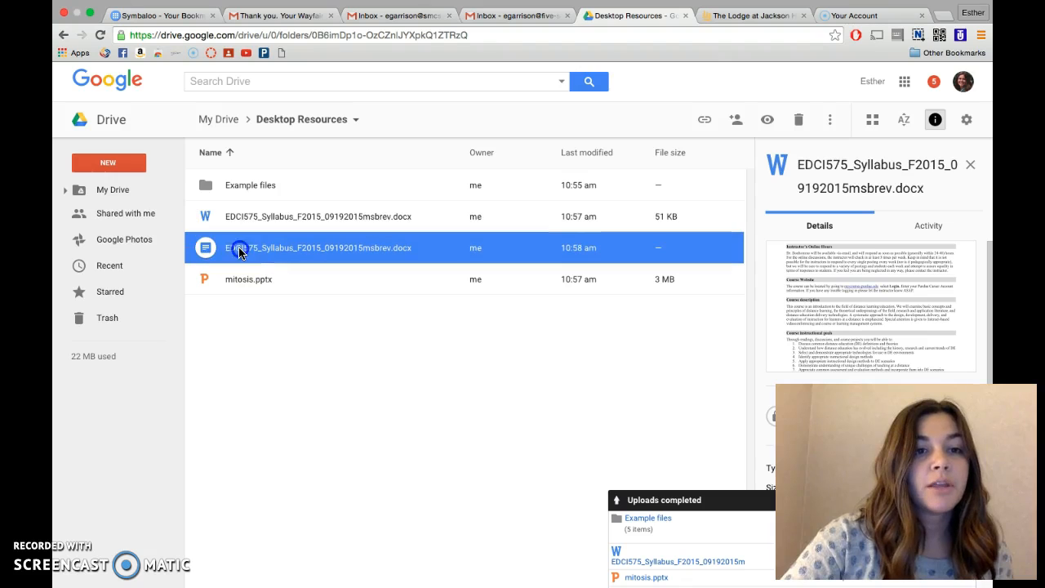
left_click(201, 245)
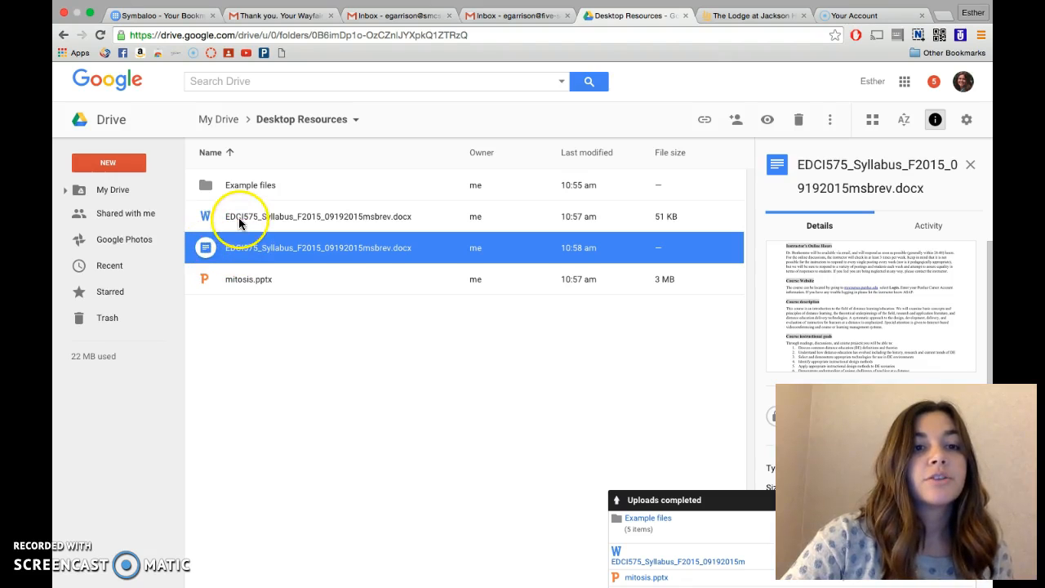
left_click(207, 215)
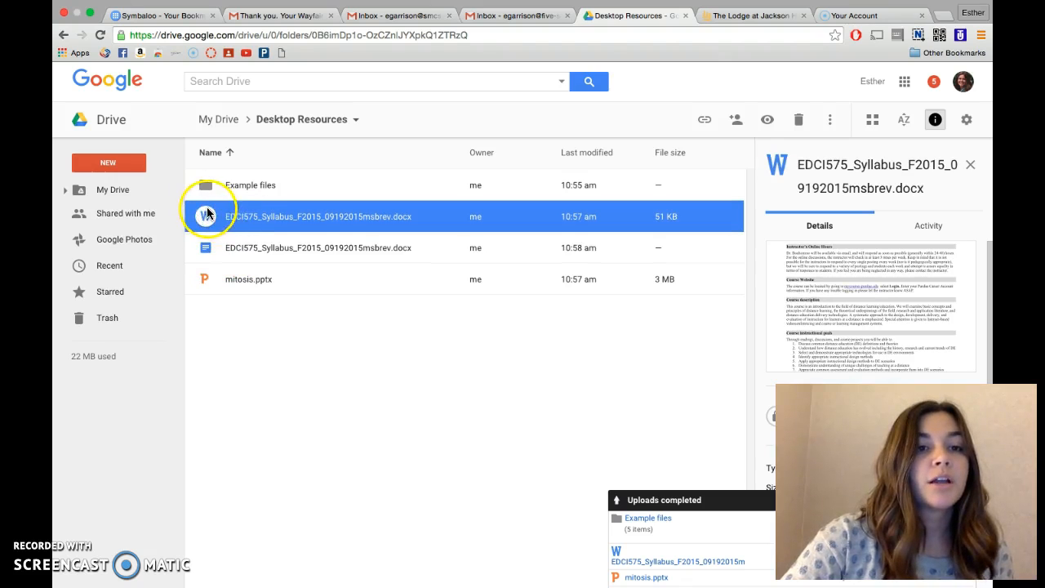
left_click(207, 249)
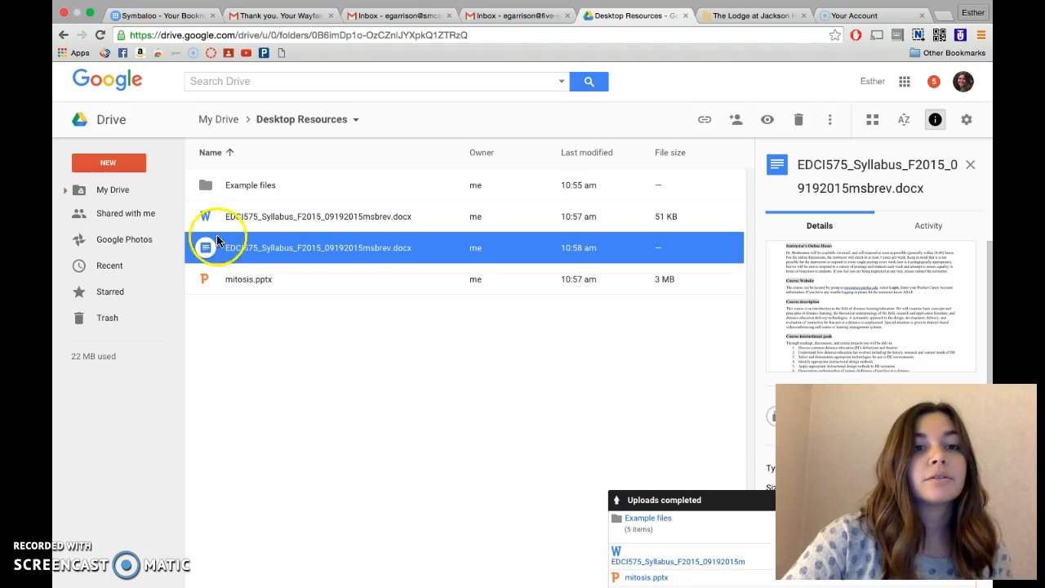
left_click(205, 216)
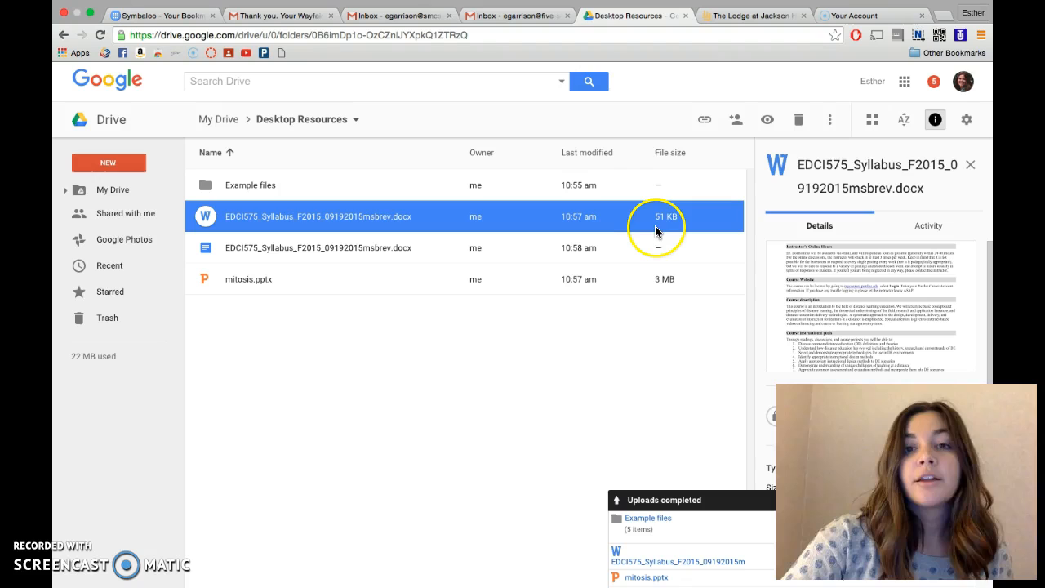
left_click(801, 121)
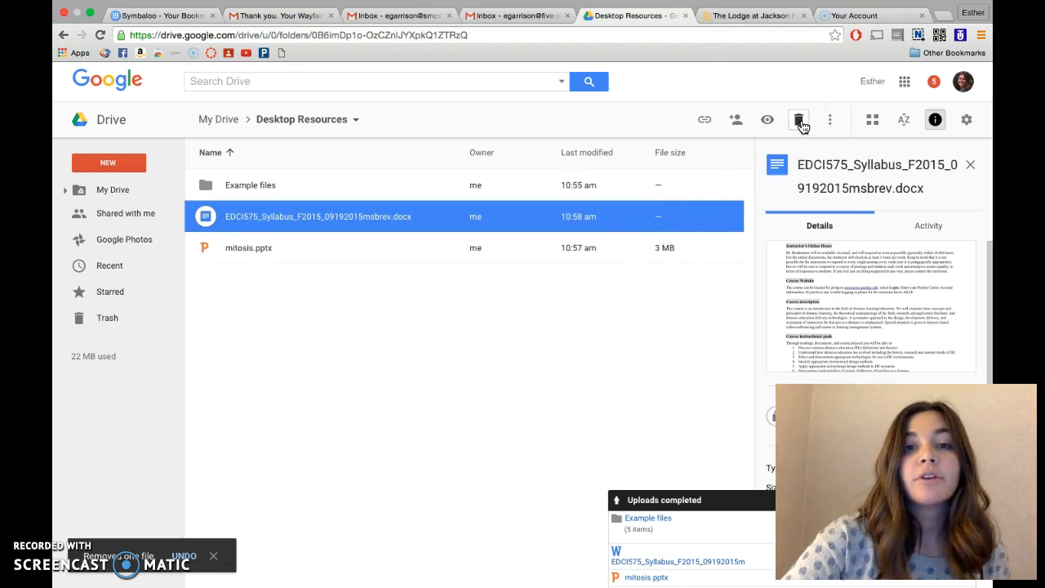
Preview mitosis.pptx from Desktop Resources and open it with Google Slides for conversion.
left_click(355, 222)
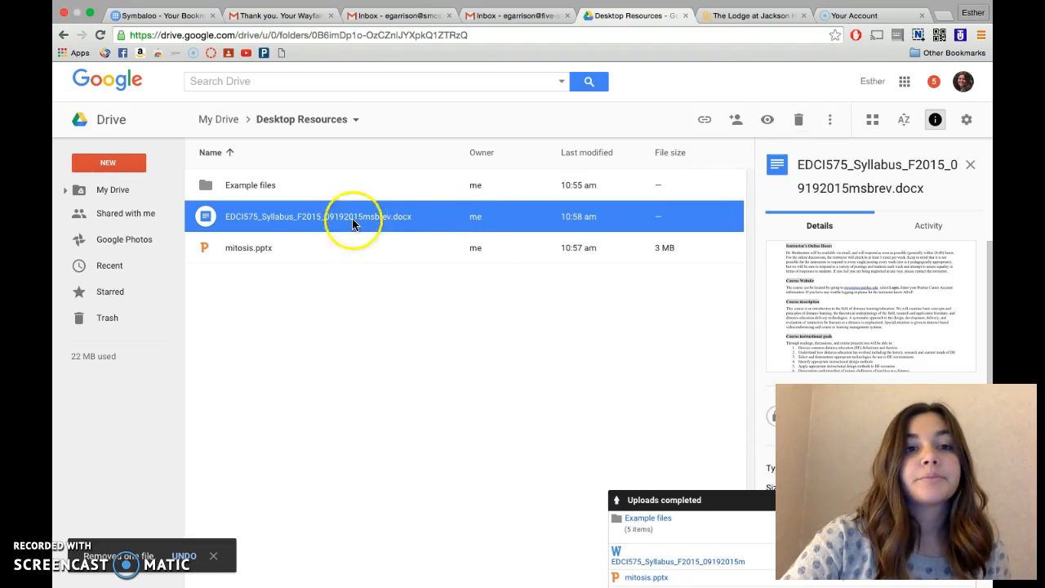
left_click(291, 249)
double_click(280, 249)
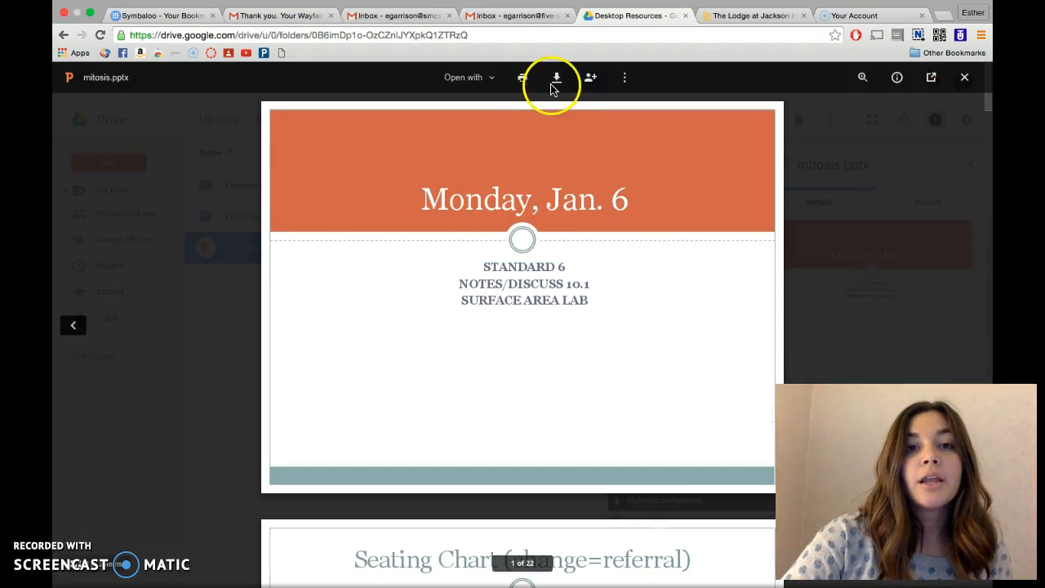
left_click(494, 77)
left_click(491, 141)
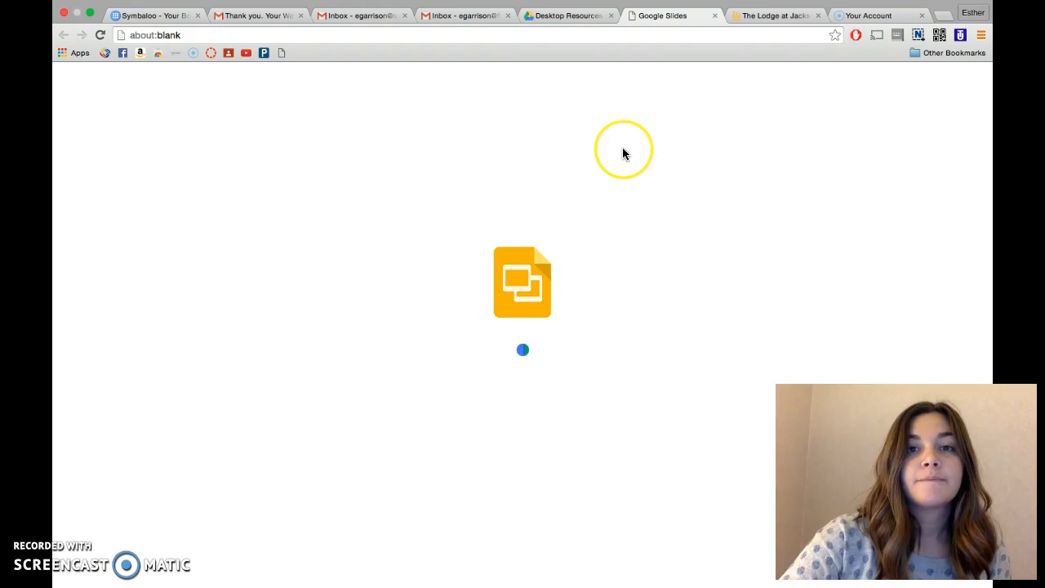
left_click(559, 155)
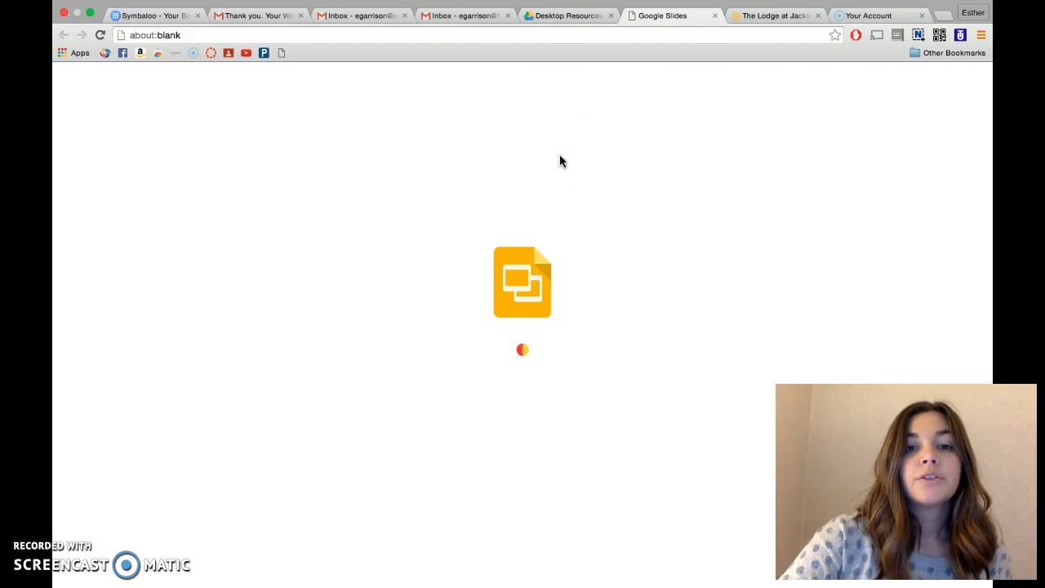